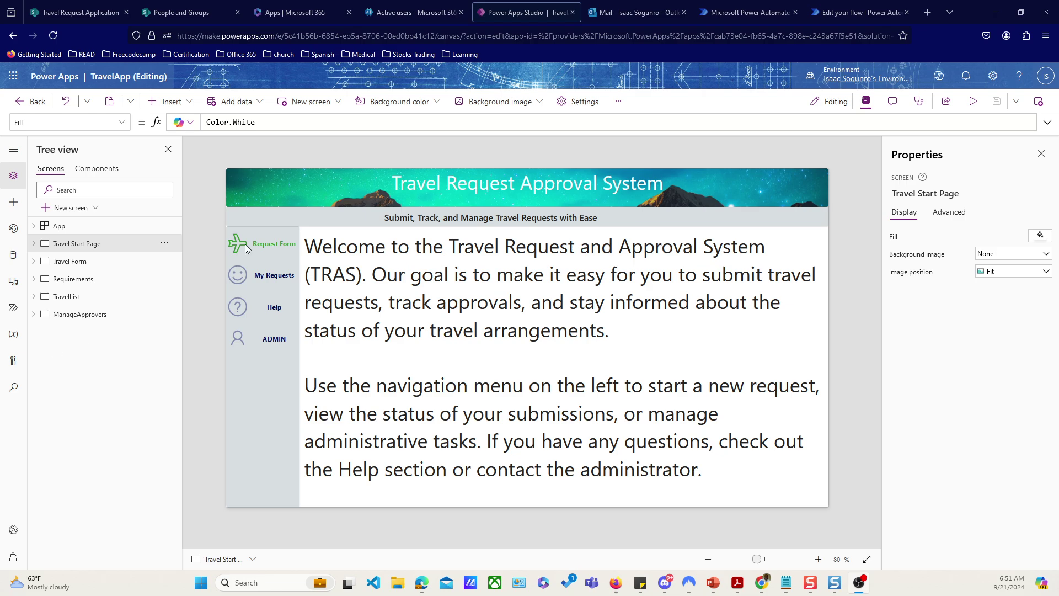
Step: Select ManageApprovers in the Tree view to show its approver roles and email form
{"action": "left_click", "coordinate": [81, 316]}
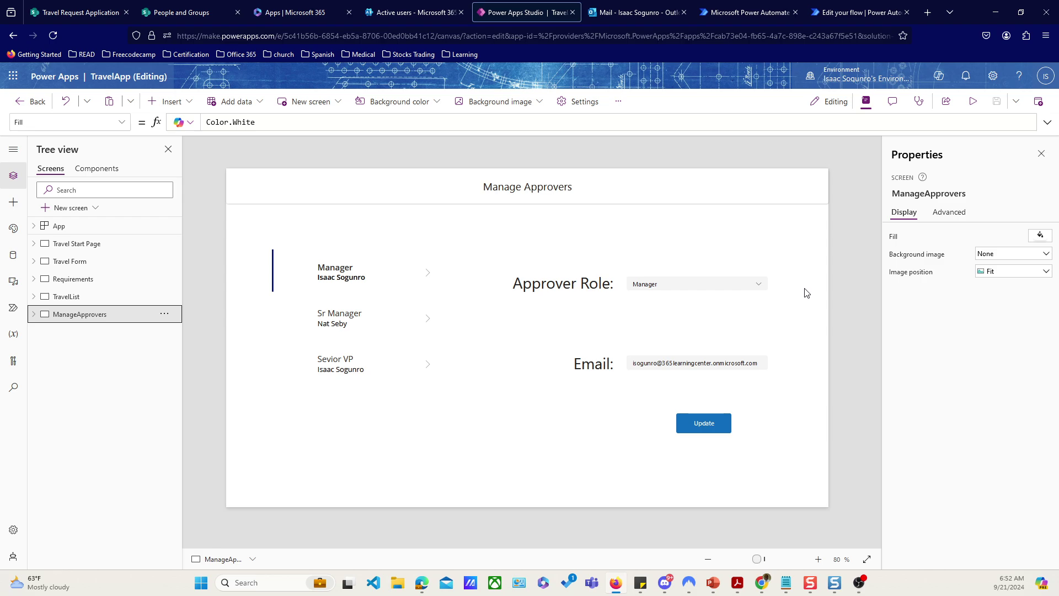
{"action": "left_click", "coordinate": [703, 422]}
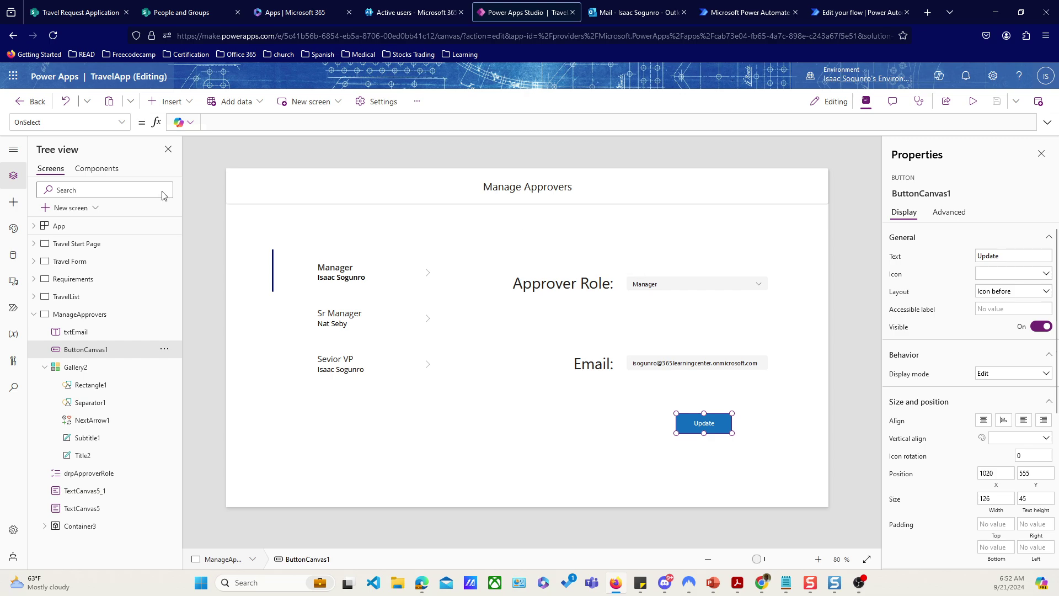
{"action": "left_click", "coordinate": [122, 122]}
{"action": "left_click", "coordinate": [122, 121]}
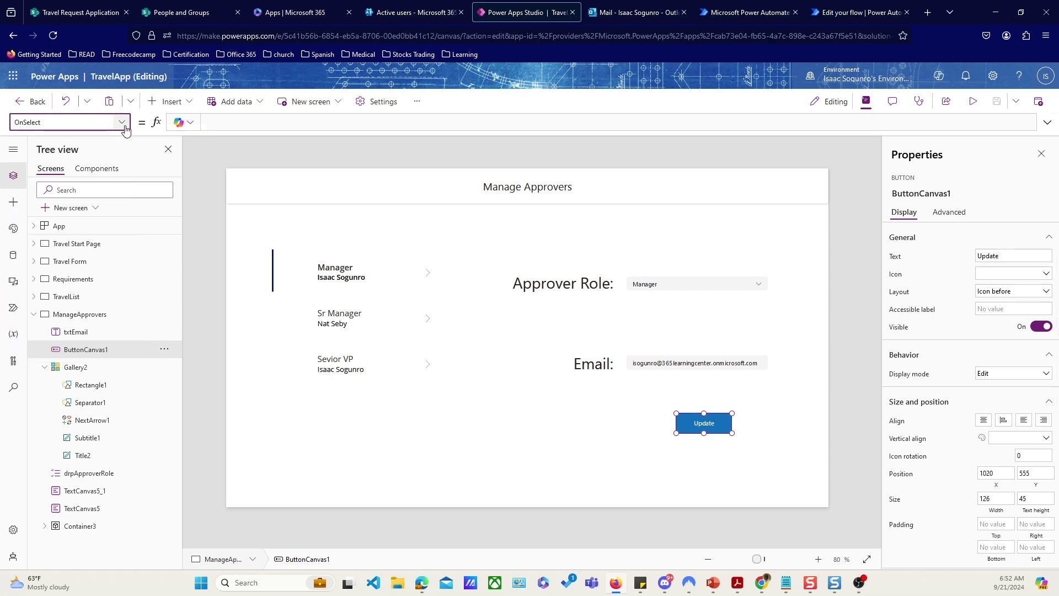
{"action": "left_click", "coordinate": [280, 128]}
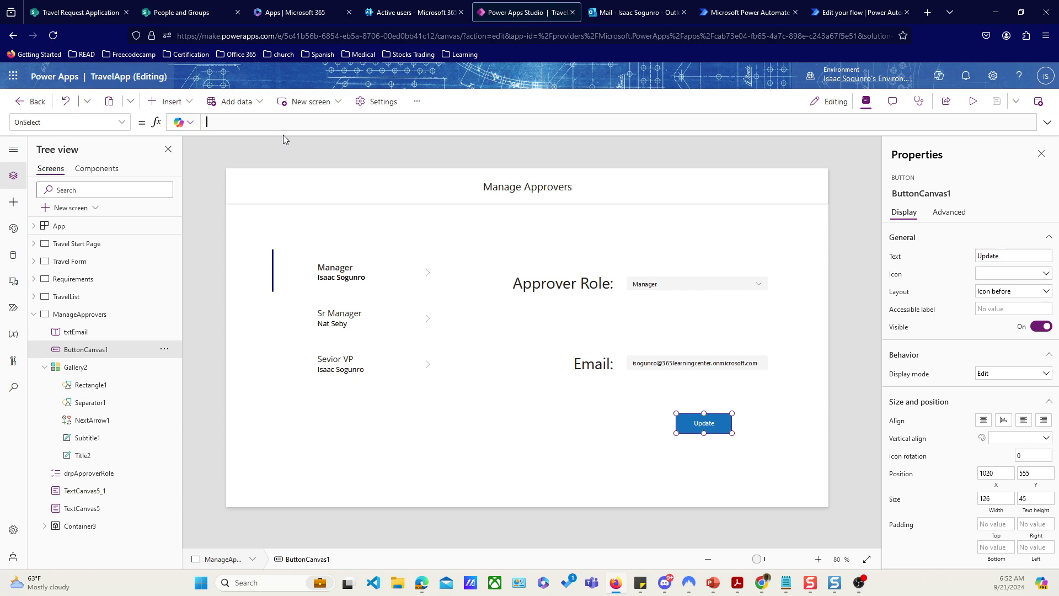
{"action": "left_click_drag", "start_coordinate": [283, 133], "coordinate": [283, 255]}
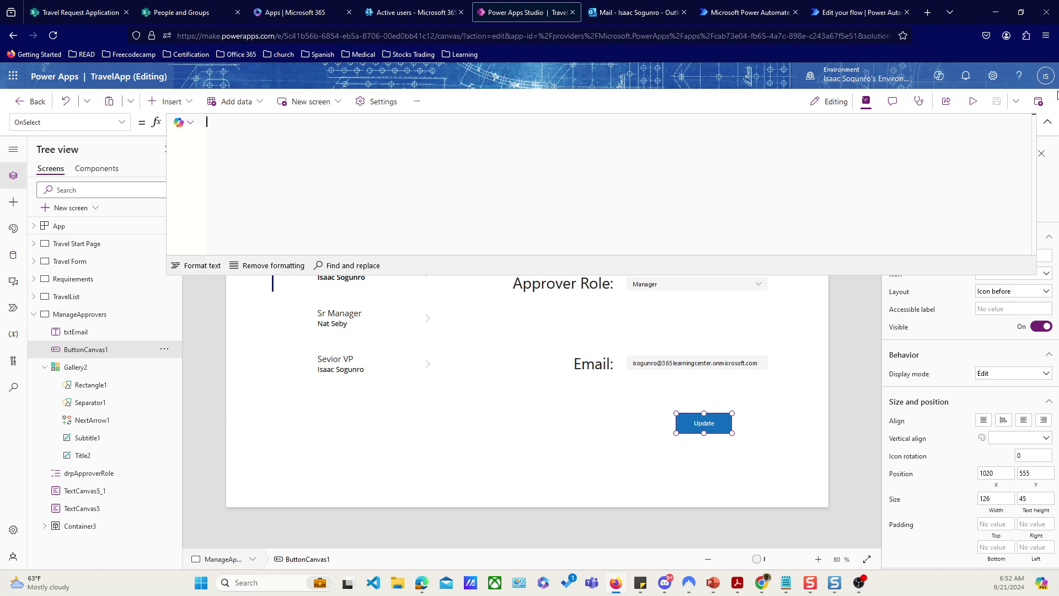
{"action": "left_click", "coordinate": [864, 103]}
{"action": "left_click", "coordinate": [864, 104]}
{"action": "left_click", "coordinate": [1048, 122]}
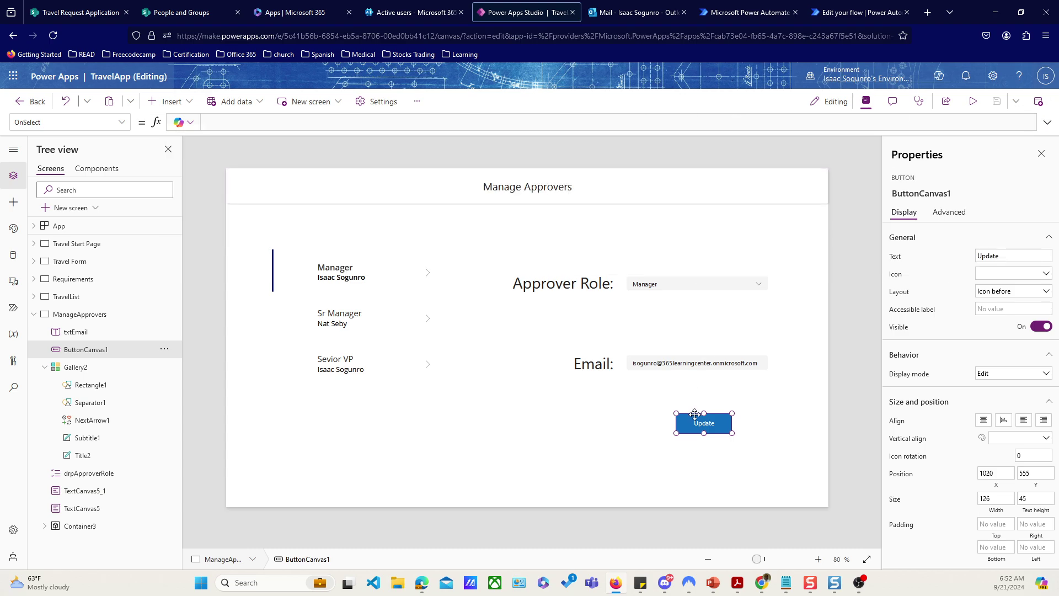
{"action": "left_click", "coordinate": [859, 237]}
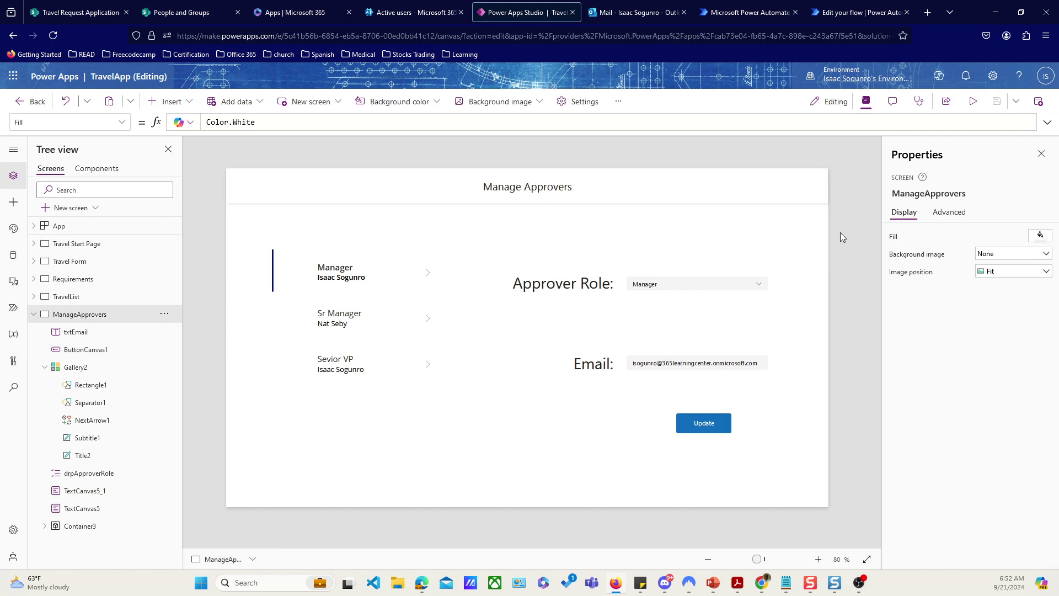
{"action": "left_click", "coordinate": [973, 101]}
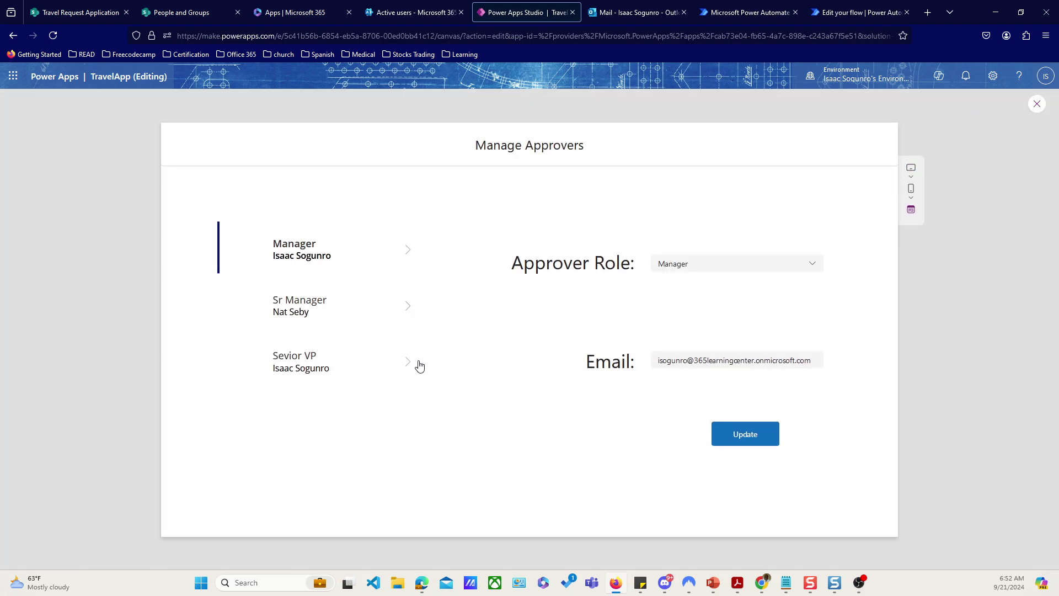
{"action": "left_click", "coordinate": [411, 307]}
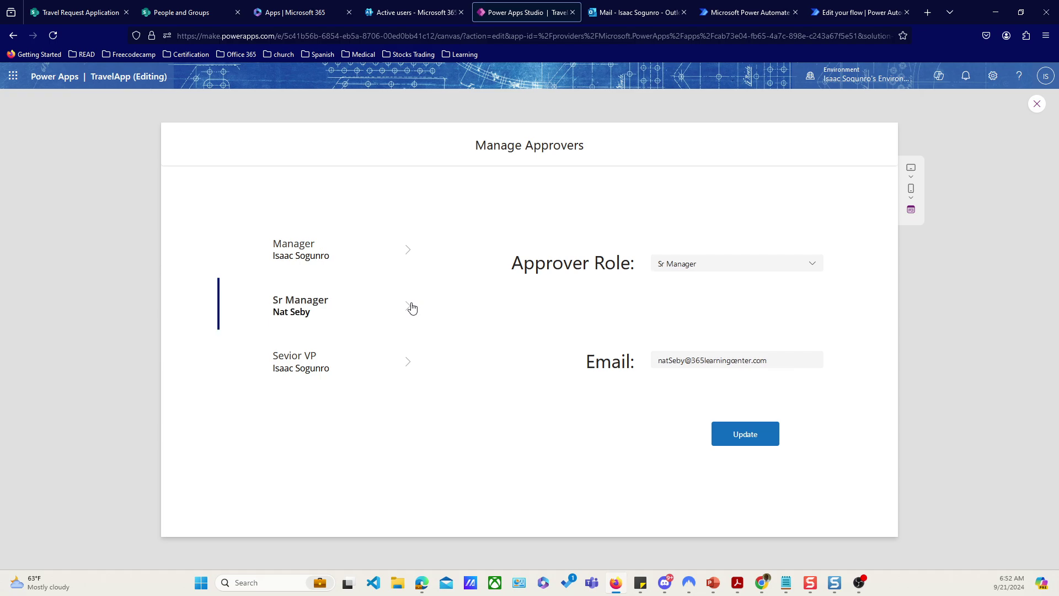
{"action": "left_click", "coordinate": [406, 368]}
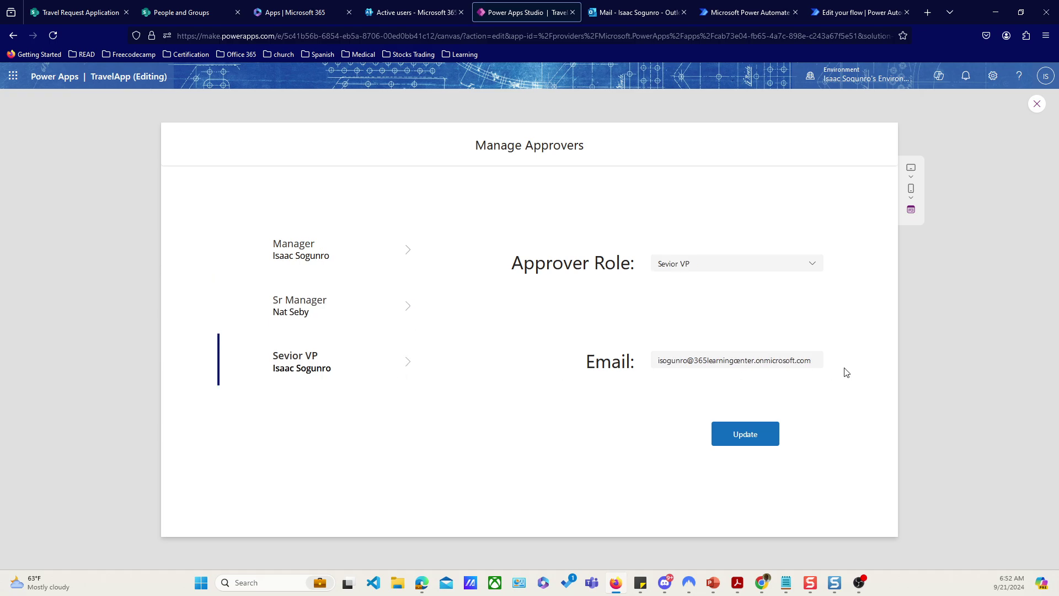
{"action": "left_click", "coordinate": [406, 307]}
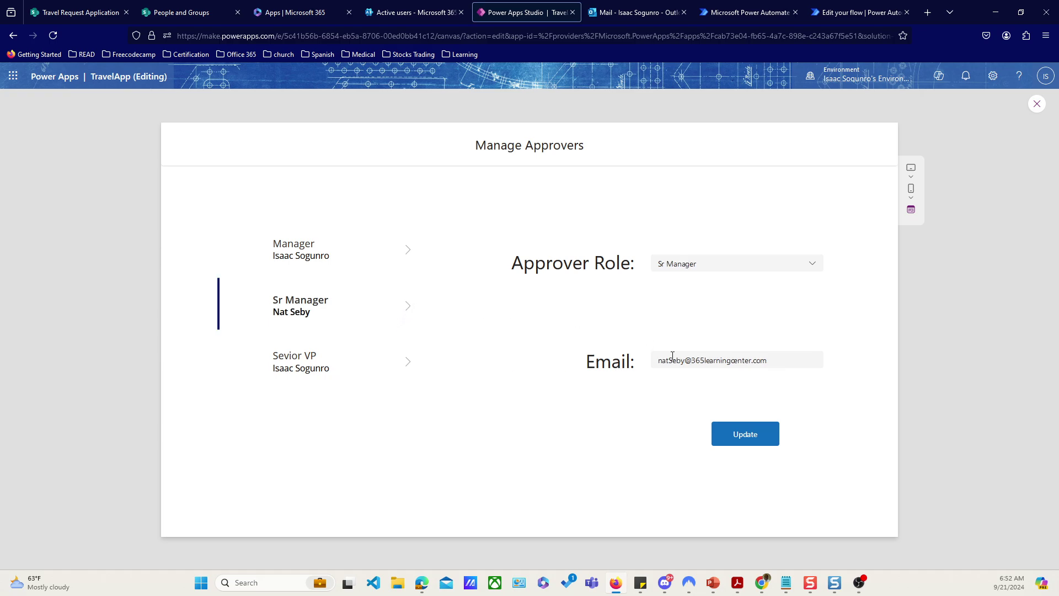
{"action": "triple_click", "coordinate": [687, 357]}
{"action": "key", "text": "ctrl+c"}
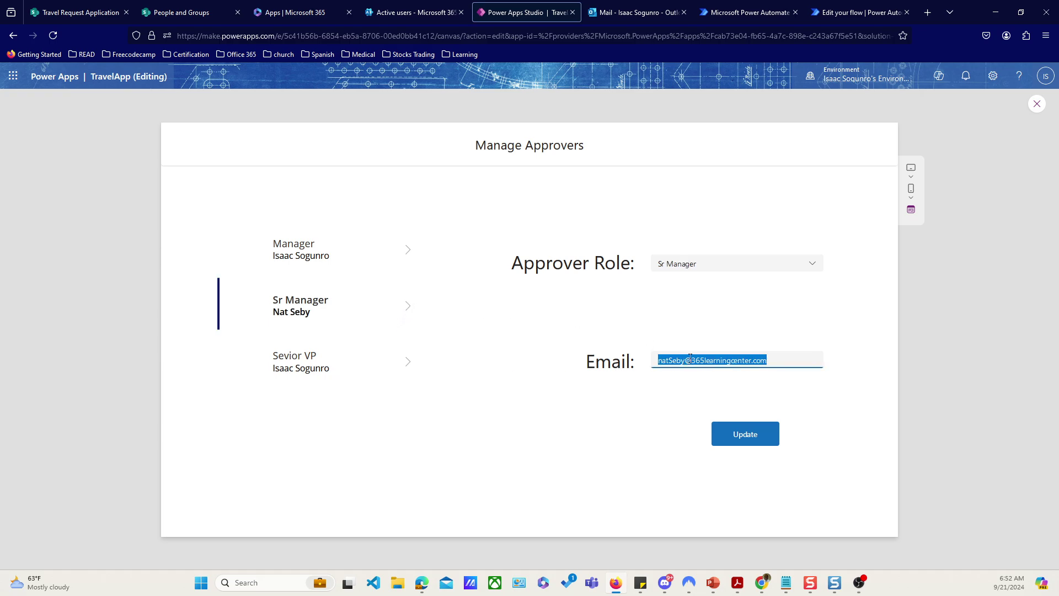
{"action": "left_click", "coordinate": [513, 421]}
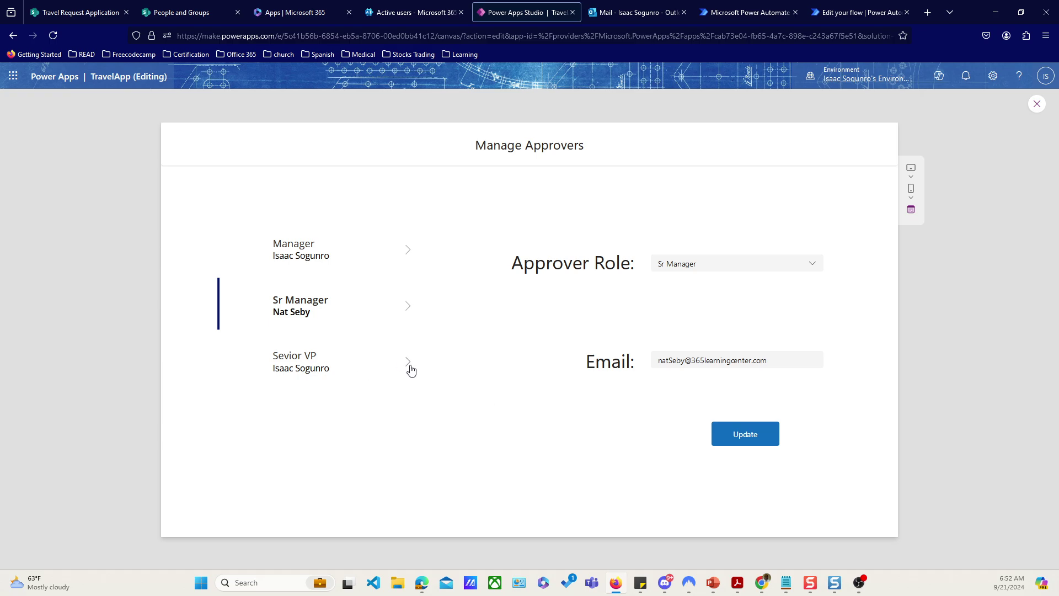
{"action": "left_click", "coordinate": [407, 366]}
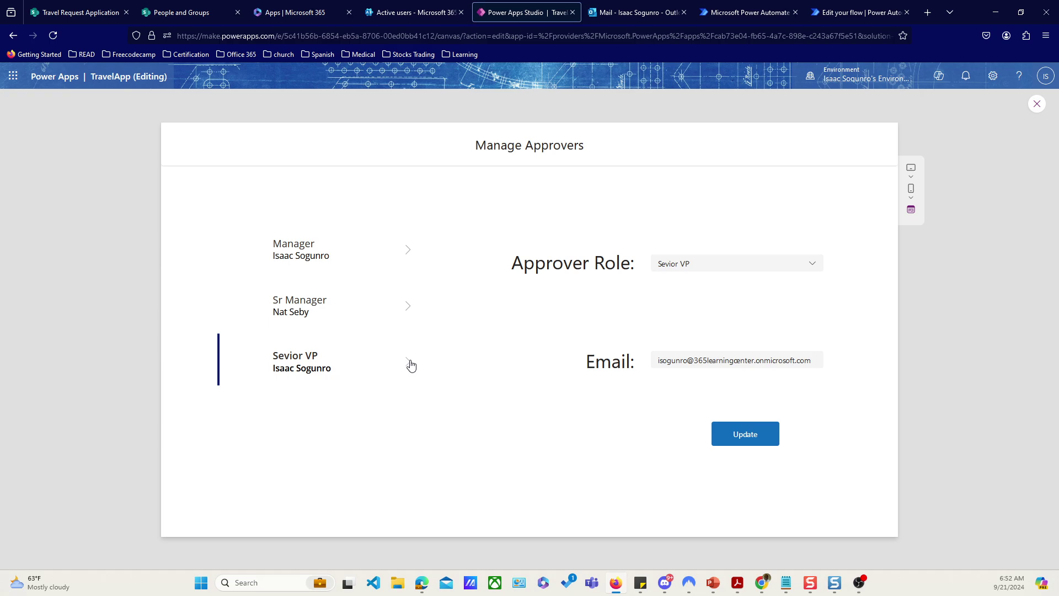
{"action": "left_click", "coordinate": [689, 356]}
{"action": "key", "text": "ctrl+a"}
{"action": "key", "text": "ctrl+v"}
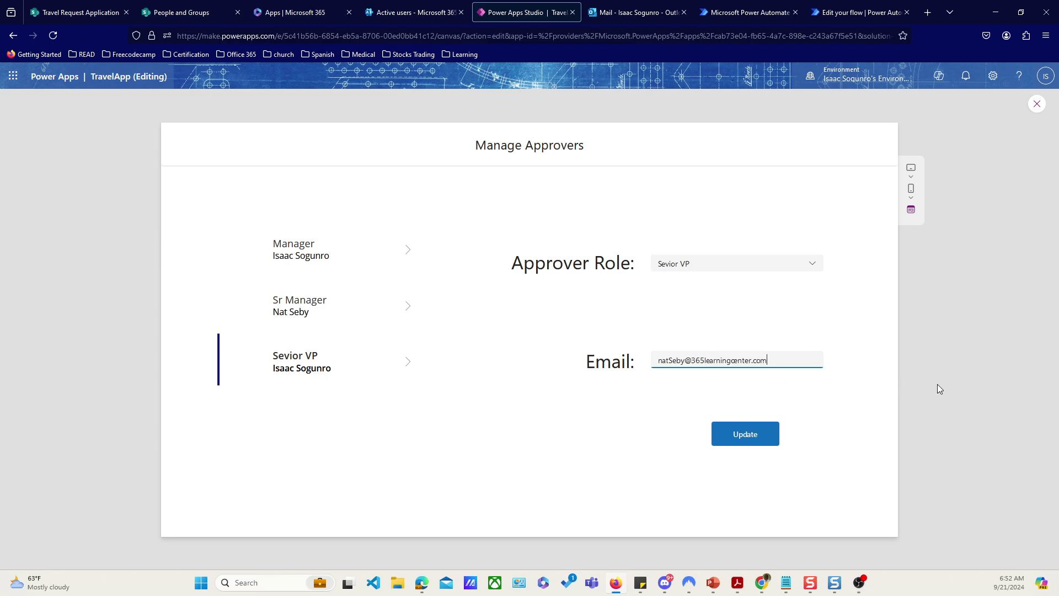
{"action": "left_click", "coordinate": [745, 434]}
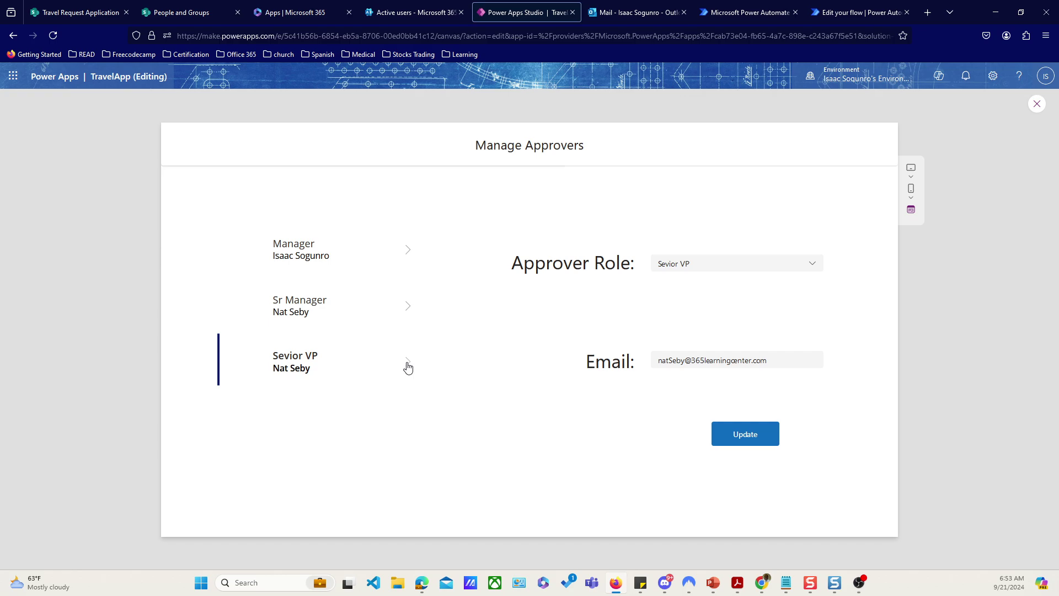
{"action": "left_click", "coordinate": [406, 307]}
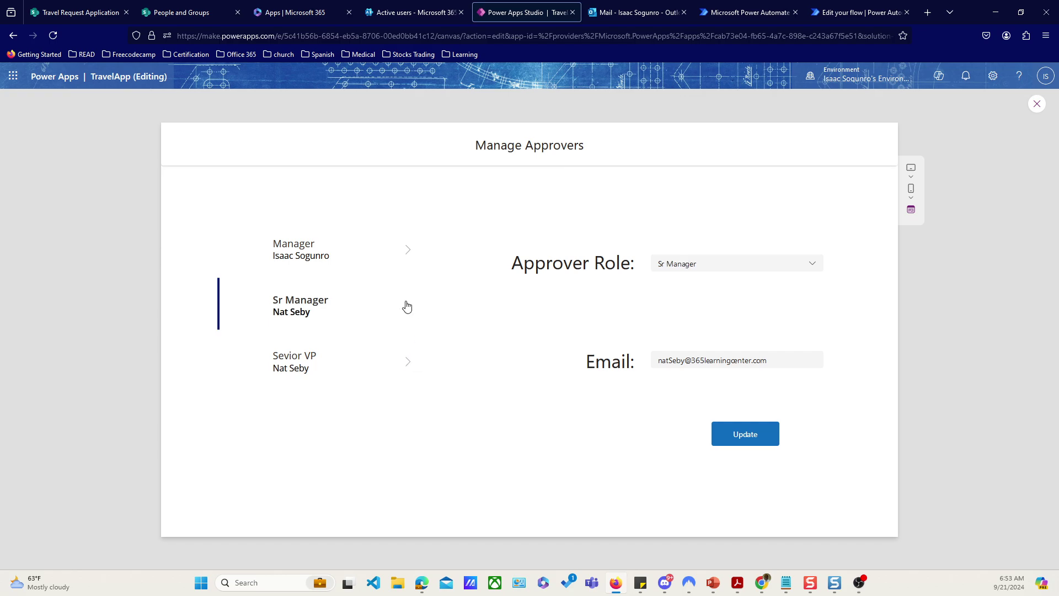
{"action": "left_click", "coordinate": [409, 254]}
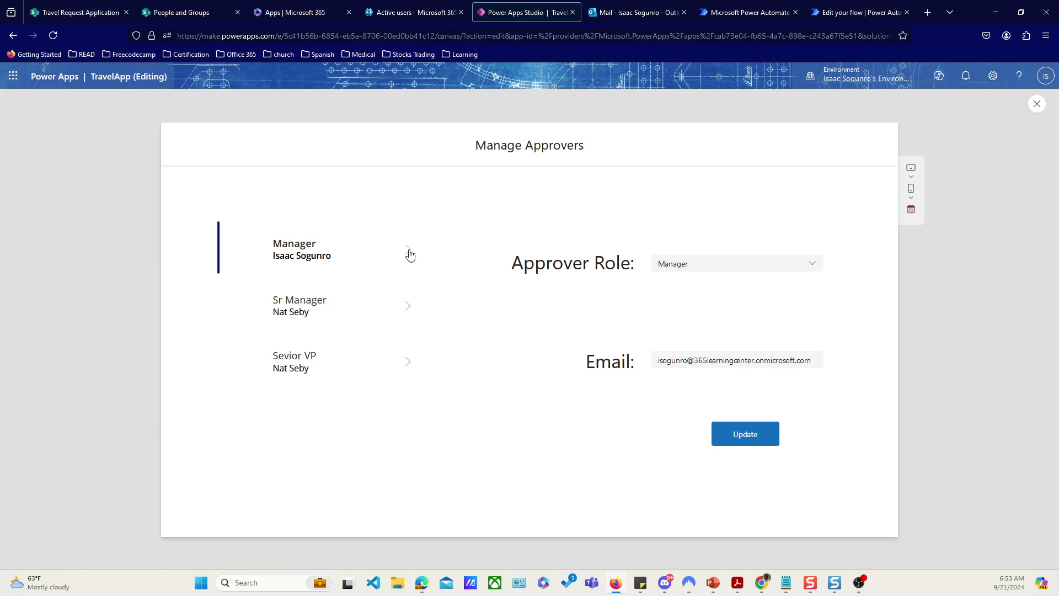
{"action": "triple_click", "coordinate": [707, 360]}
{"action": "key", "text": "ctrl+c"}
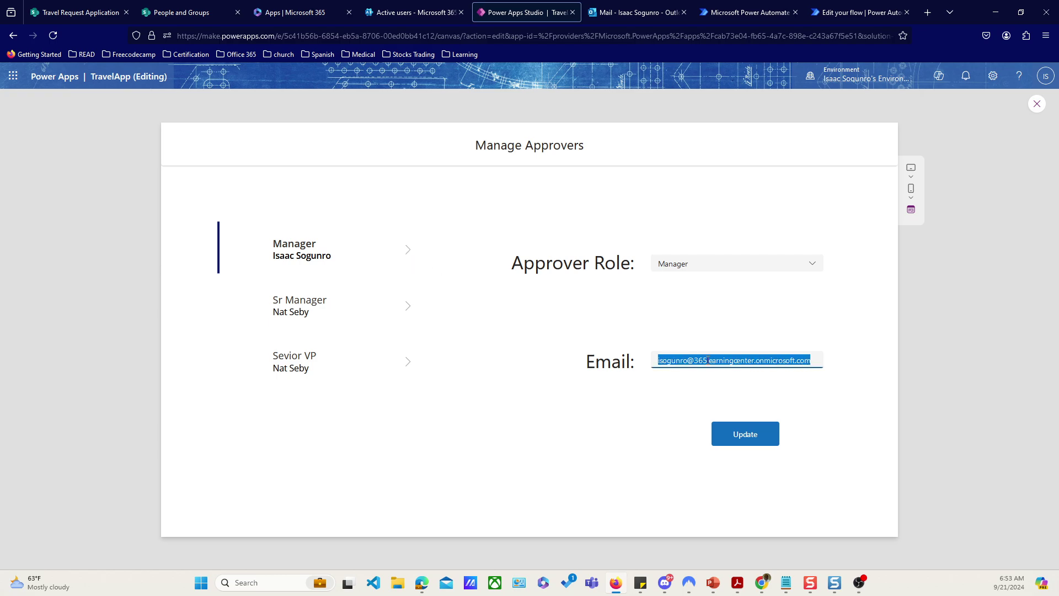
{"action": "left_click", "coordinate": [407, 363]}
{"action": "triple_click", "coordinate": [694, 359]}
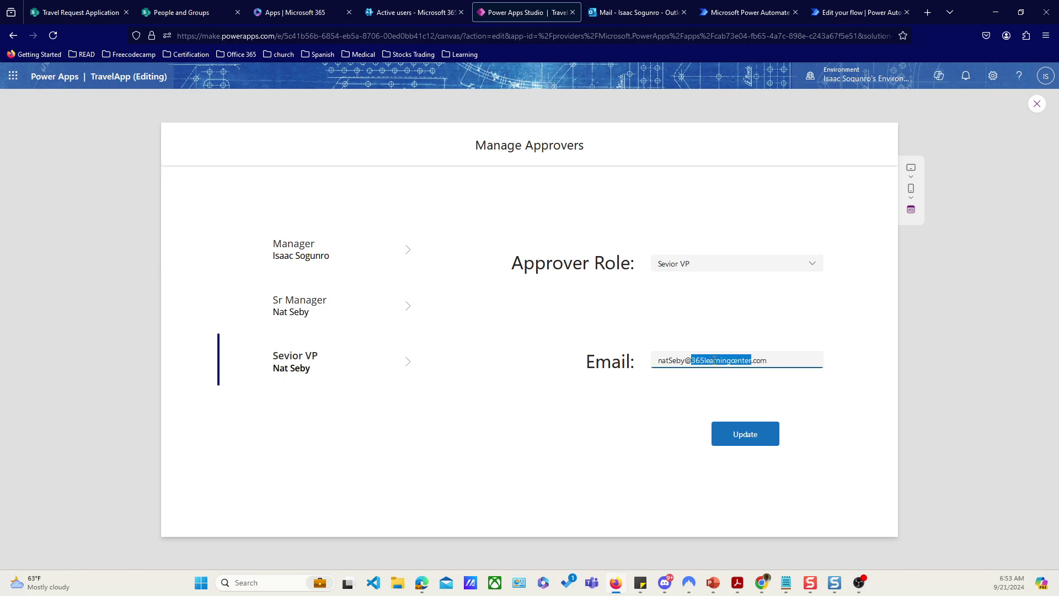
{"action": "key", "text": "ctrl+v"}
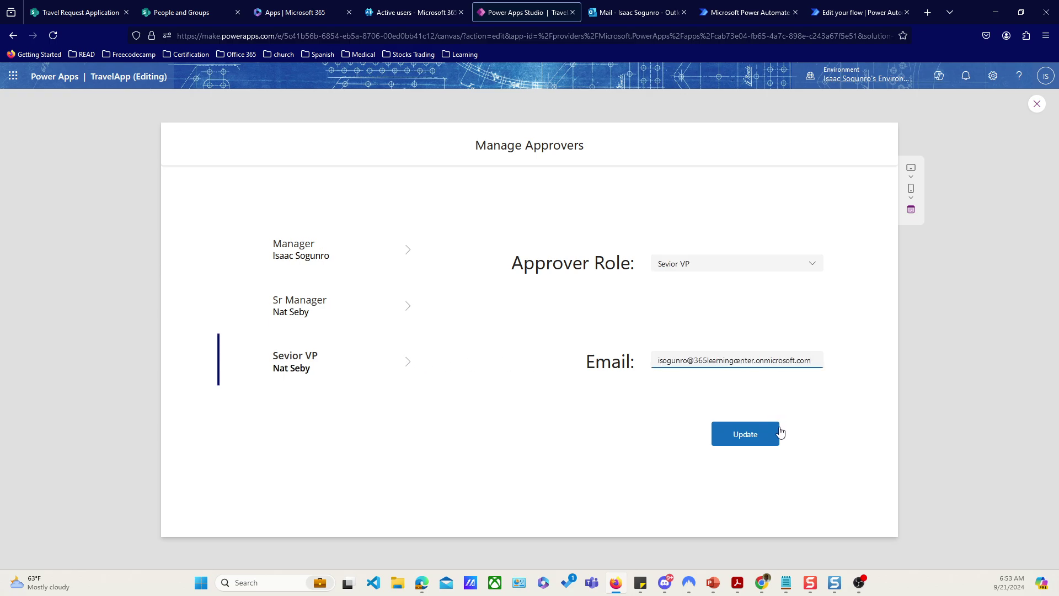
{"action": "left_click", "coordinate": [744, 442]}
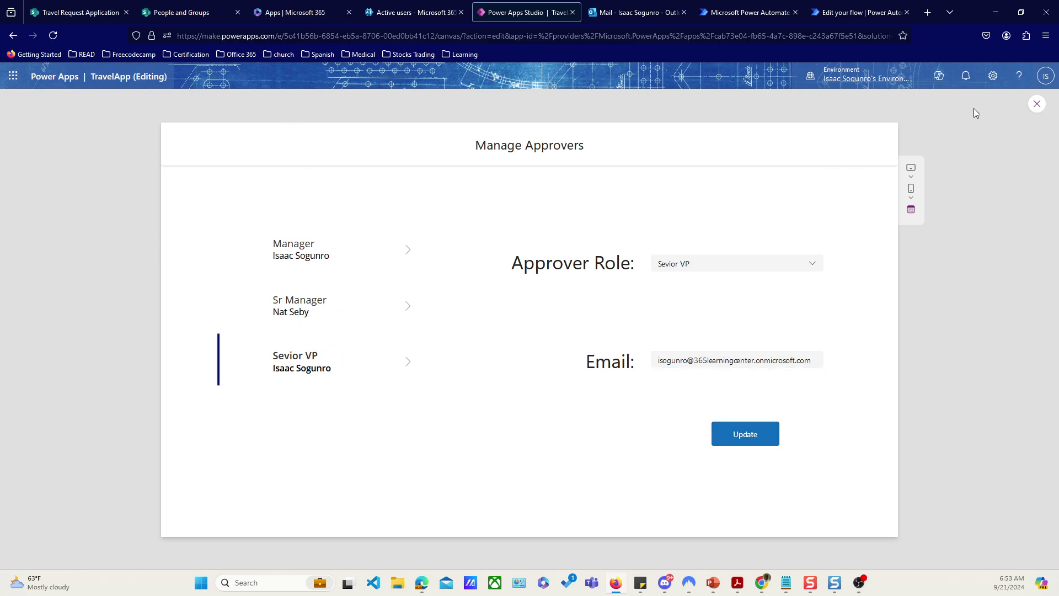
{"action": "left_click", "coordinate": [1036, 106]}
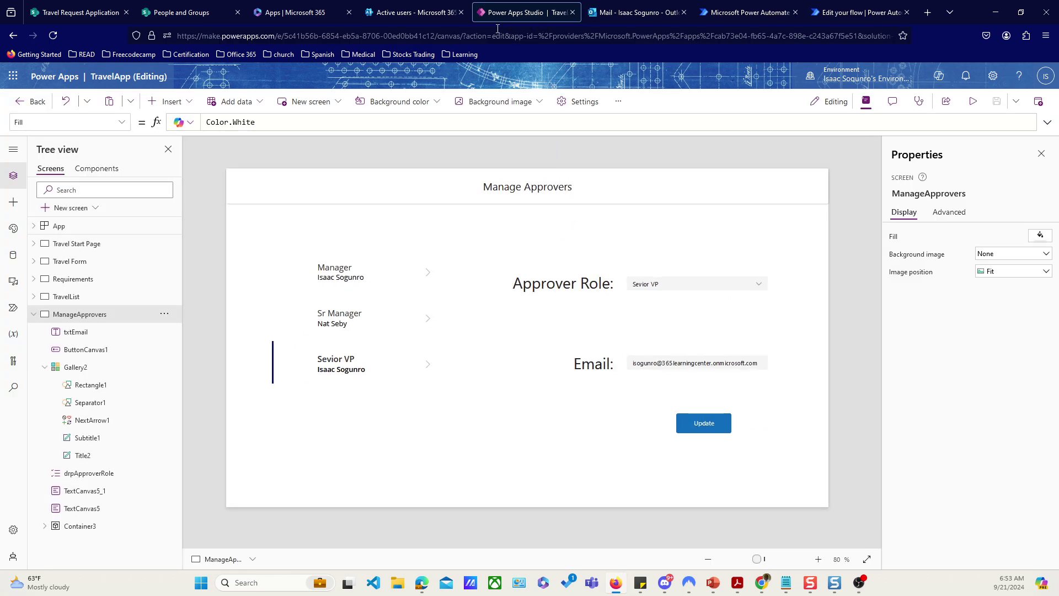
Step: In the flow, review the new-item trigger's parameters and the Manager Email variable step
{"action": "left_click", "coordinate": [739, 13]}
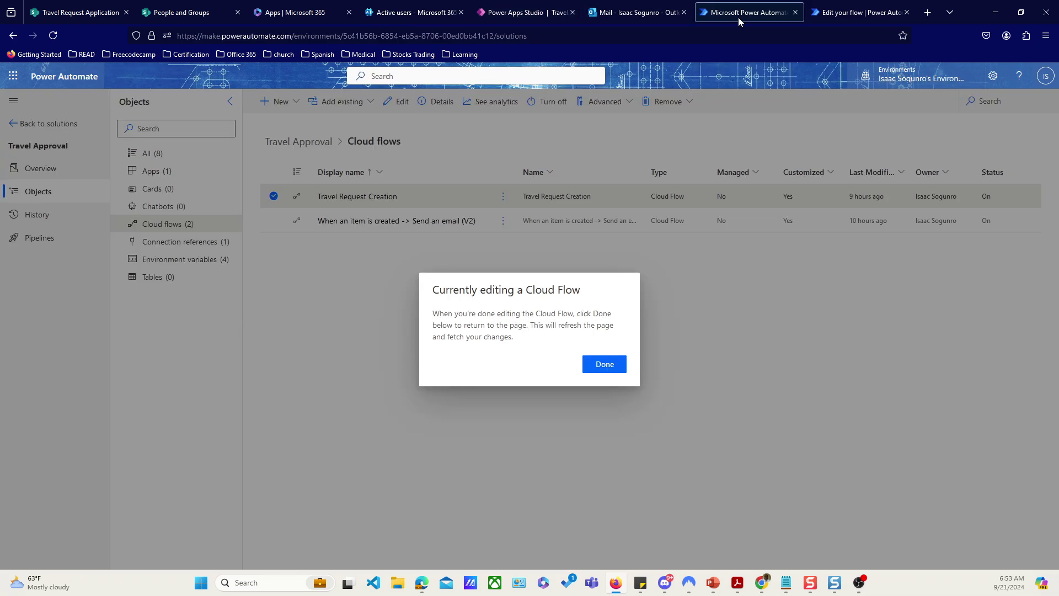
{"action": "left_click", "coordinate": [855, 13]}
{"action": "scroll", "coordinate": [676, 301], "scroll_direction": "up", "scroll_amount": 1}
{"action": "scroll", "coordinate": [676, 301], "scroll_direction": "up", "scroll_amount": 10}
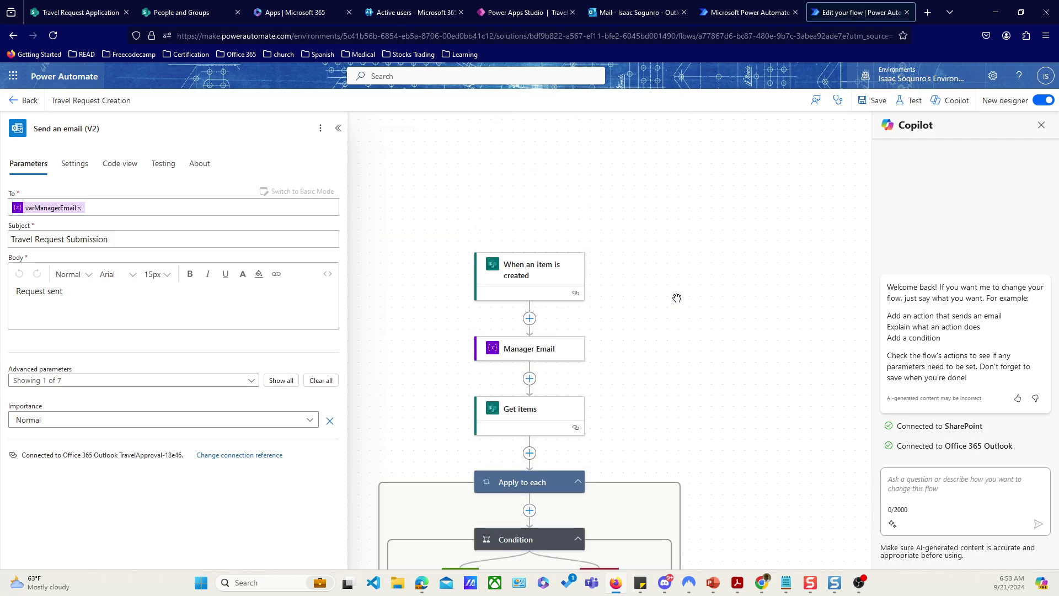
{"action": "scroll", "coordinate": [677, 299], "scroll_direction": "down", "scroll_amount": 4}
{"action": "scroll", "coordinate": [677, 298], "scroll_direction": "down", "scroll_amount": 2}
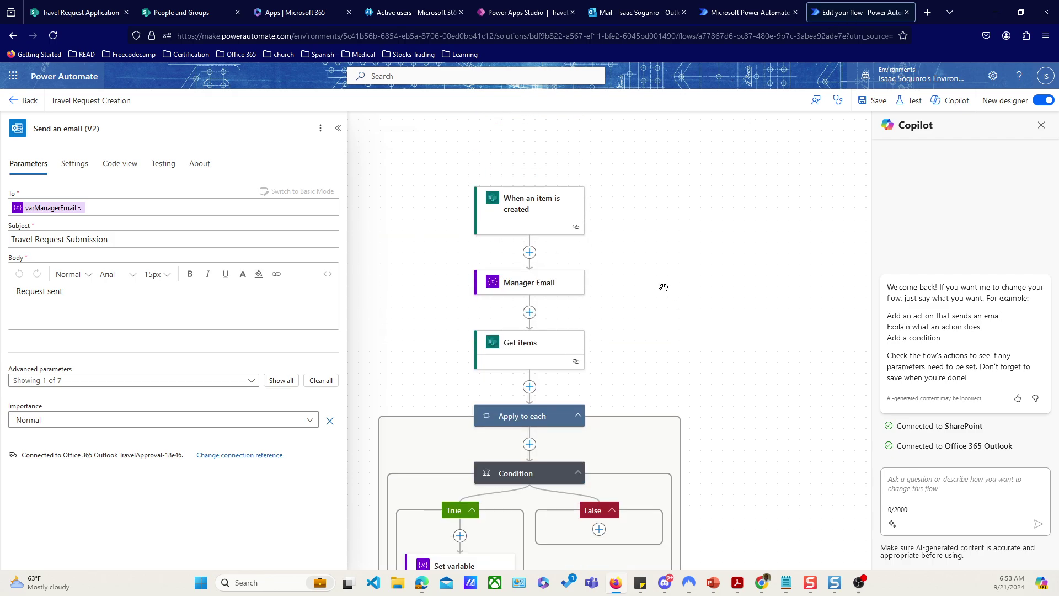
{"action": "left_click", "coordinate": [528, 204]}
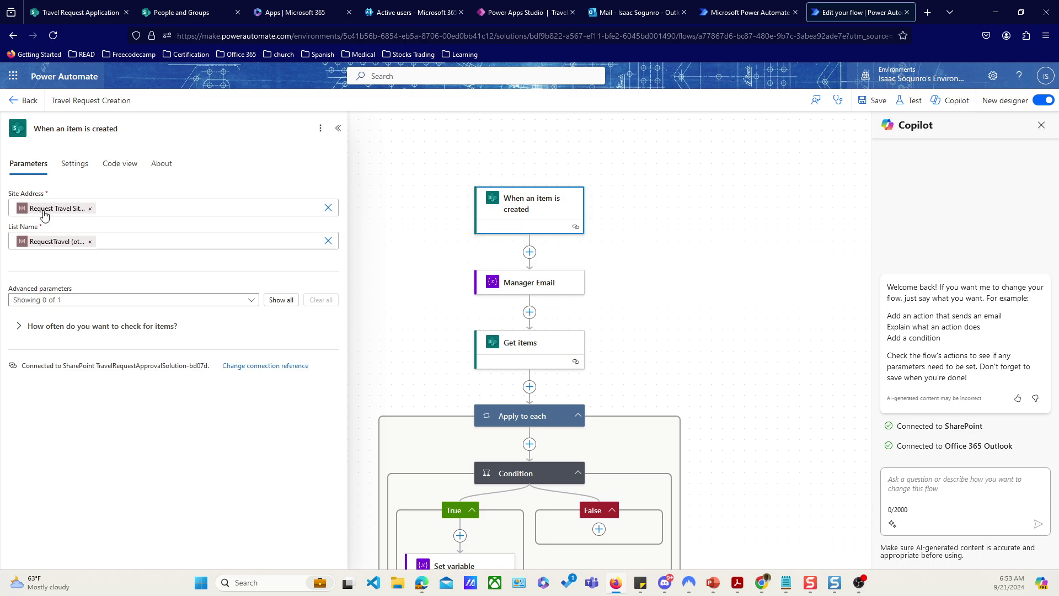
{"action": "left_click", "coordinate": [530, 287]}
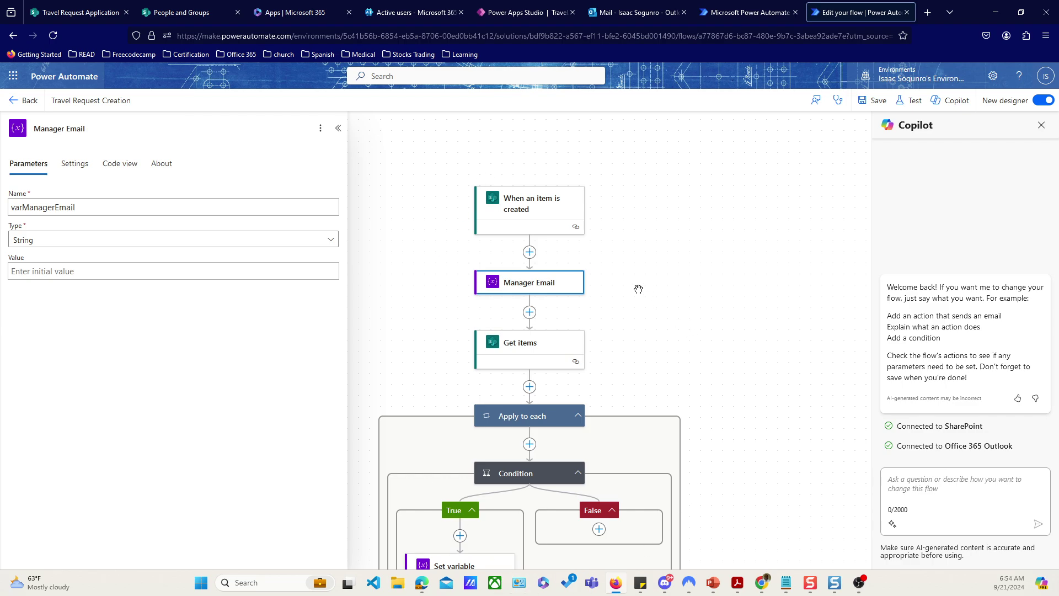
Step: Preview the TravelApp and view the Manager approver row, then return to the flow
{"action": "left_click", "coordinate": [499, 21]}
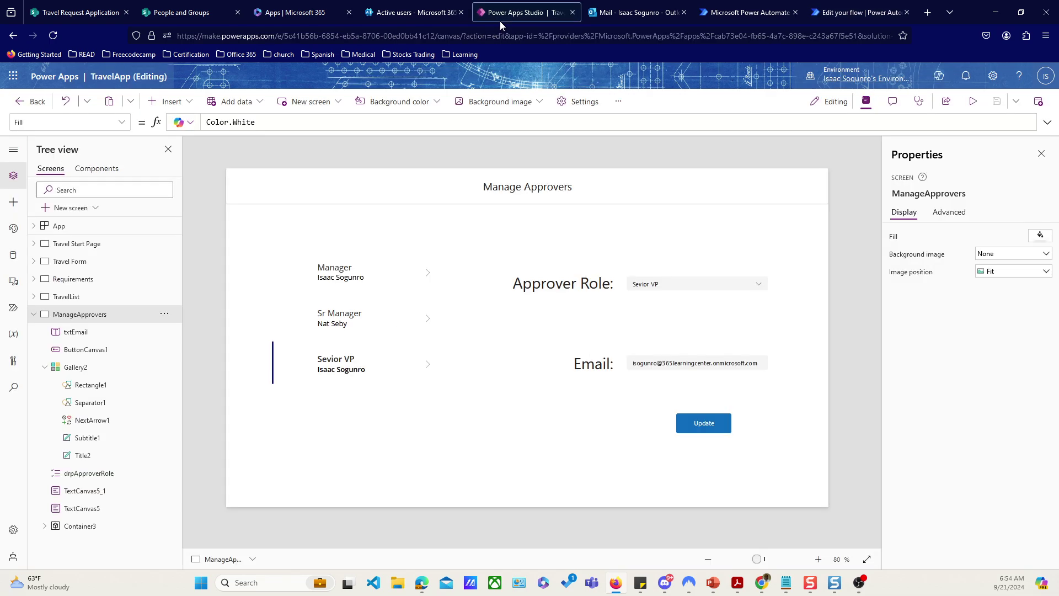
{"action": "left_click", "coordinate": [973, 101]}
{"action": "left_click", "coordinate": [411, 254]}
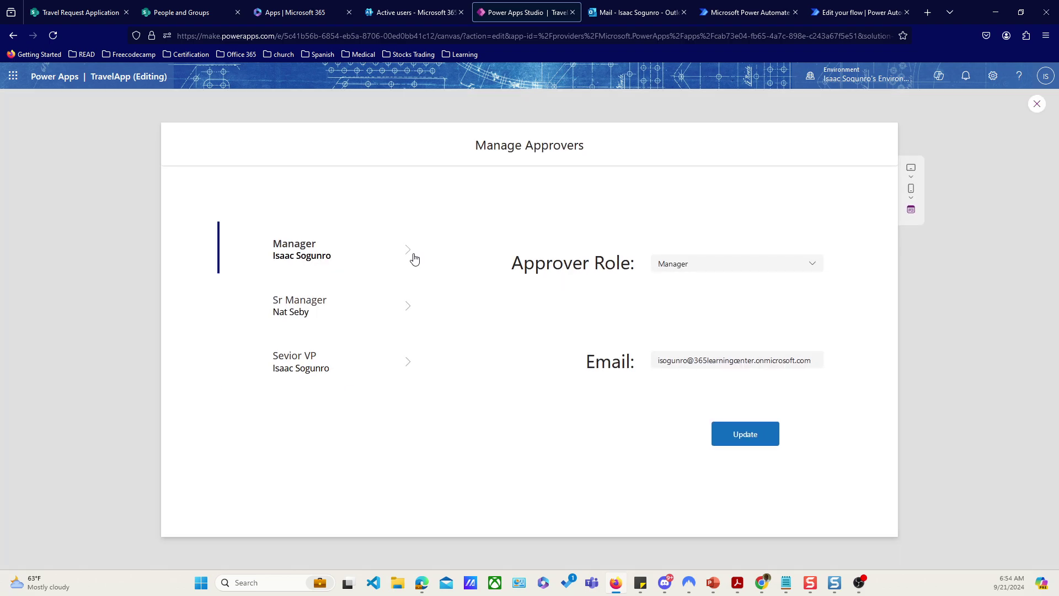
{"action": "left_click", "coordinate": [859, 17]}
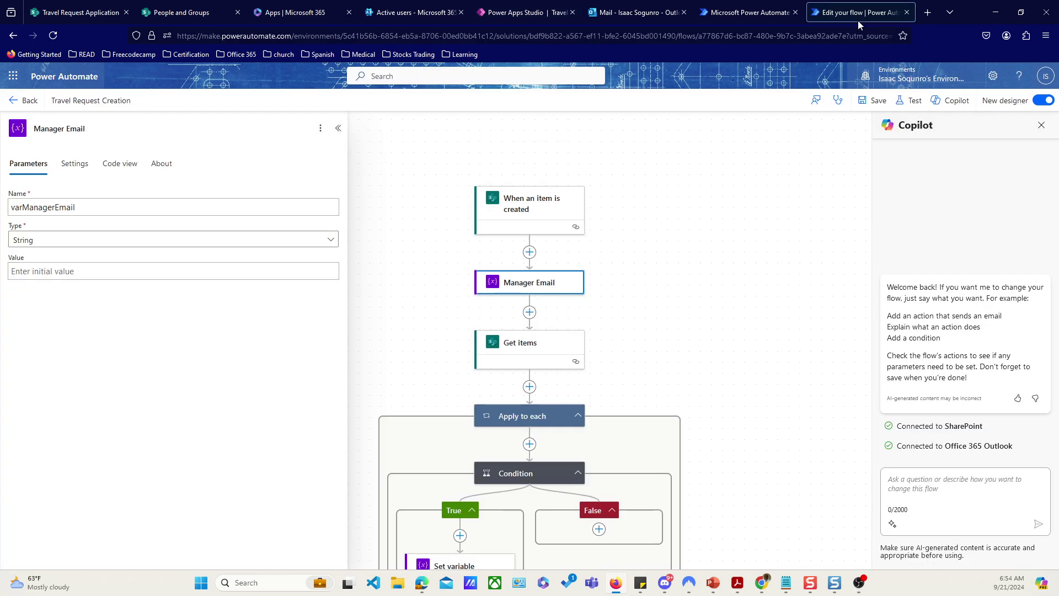
Step: Open the Get items step, which filters the Travel Approver list with Title eq 'Manager'
{"action": "scroll", "coordinate": [565, 366], "scroll_direction": "down", "scroll_amount": 1}
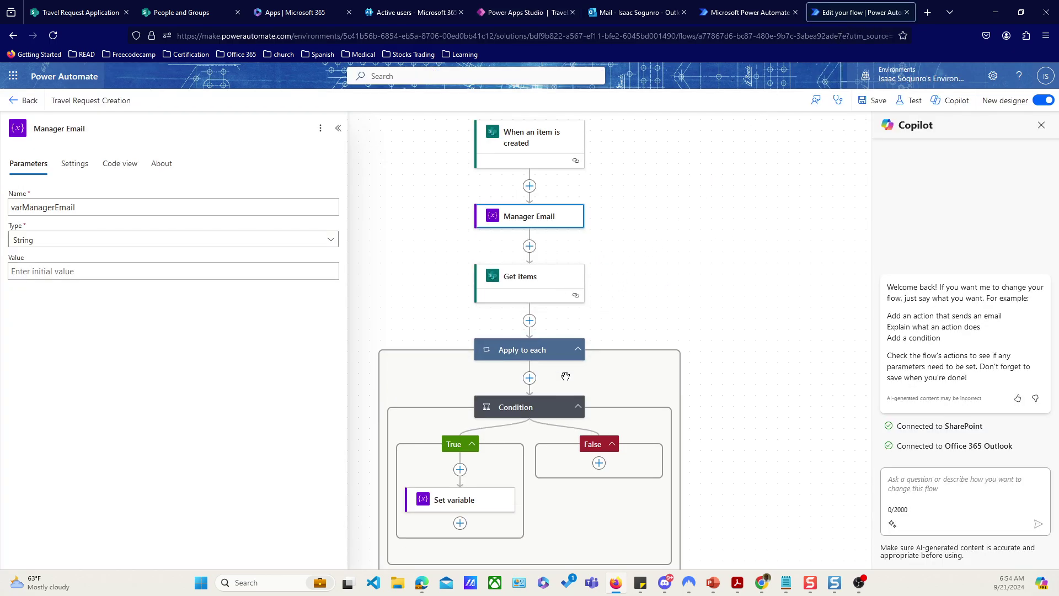
{"action": "left_click", "coordinate": [526, 282]}
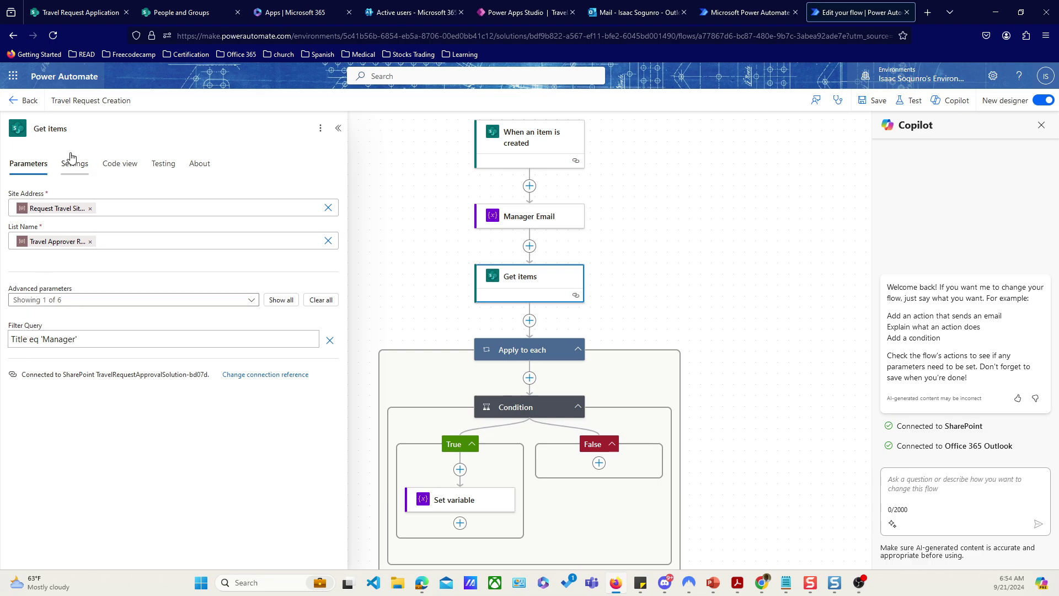
{"action": "left_click", "coordinate": [61, 15]}
{"action": "left_click", "coordinate": [175, 16]}
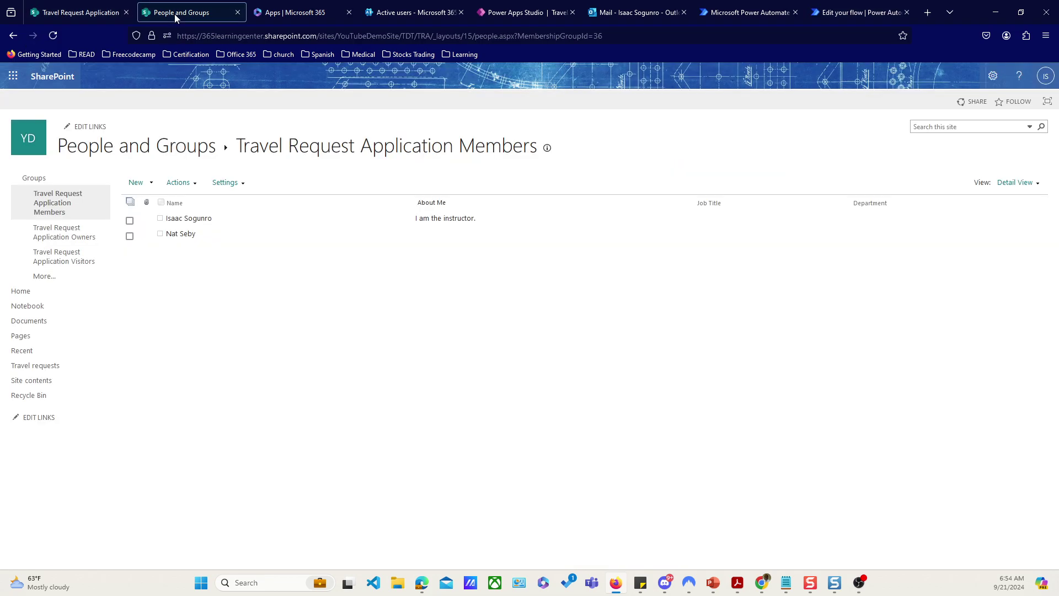
{"action": "left_click", "coordinate": [40, 388]}
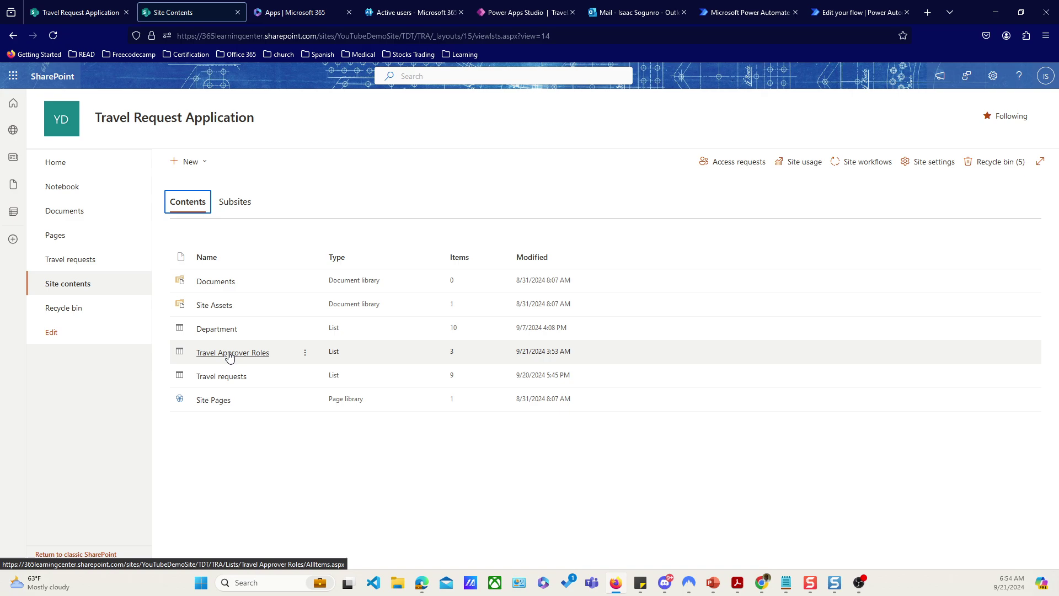
{"action": "left_click", "coordinate": [230, 354]}
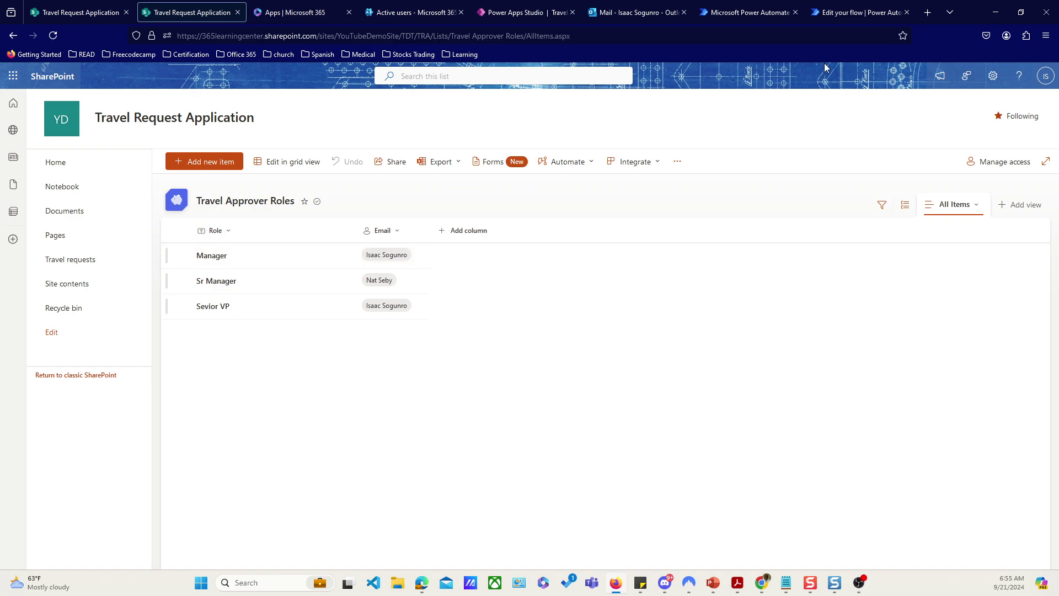
{"action": "left_click", "coordinate": [845, 16]}
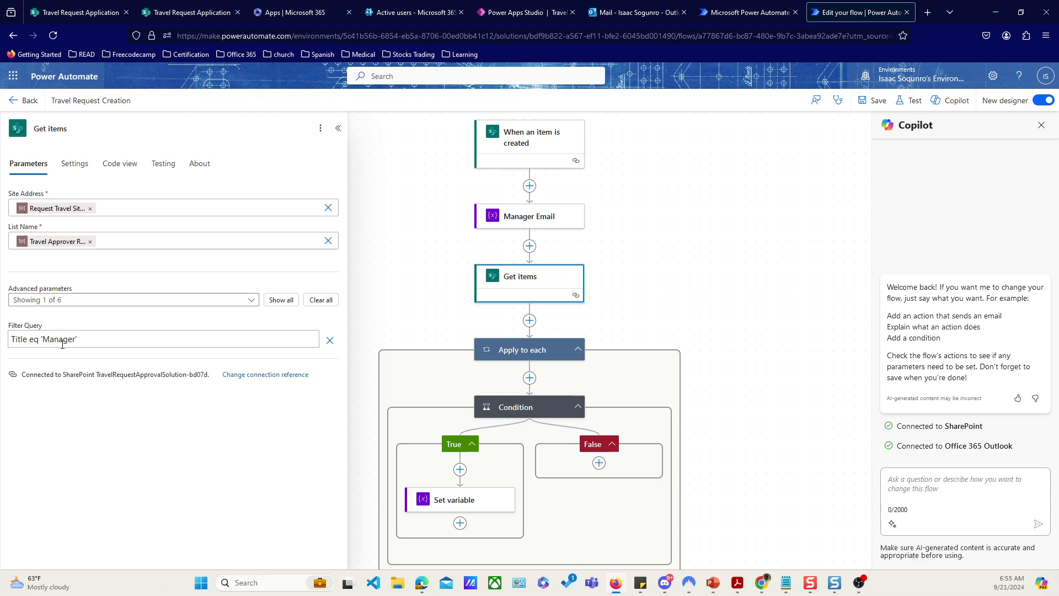
Step: Review the Set variable, Condition, Get items and Apply to each steps, then view SharePoint's Travel requests list
{"action": "scroll", "coordinate": [544, 484], "scroll_direction": "down", "scroll_amount": 3}
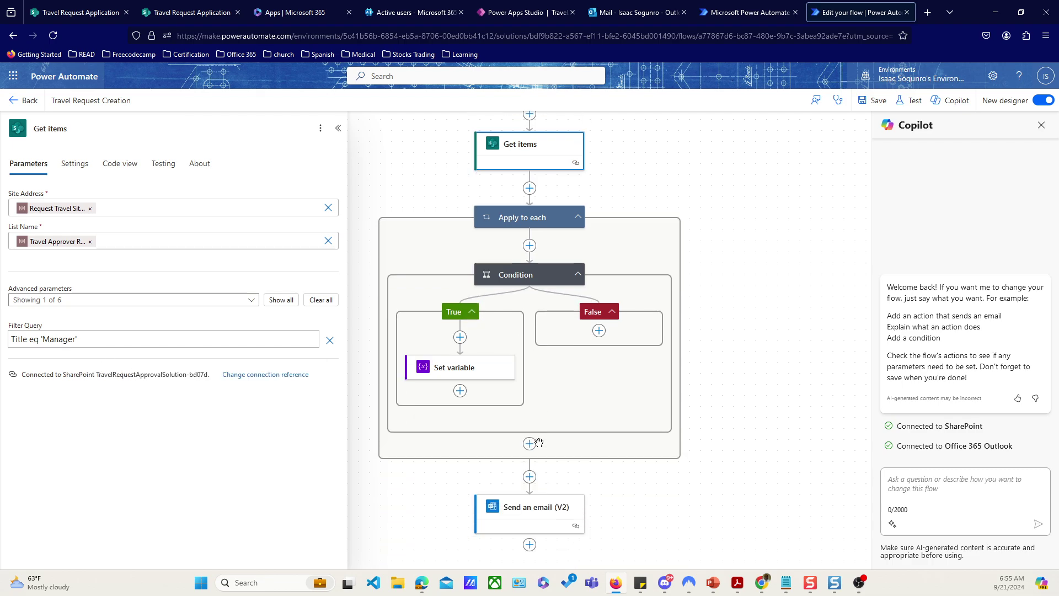
{"action": "left_click", "coordinate": [463, 338]}
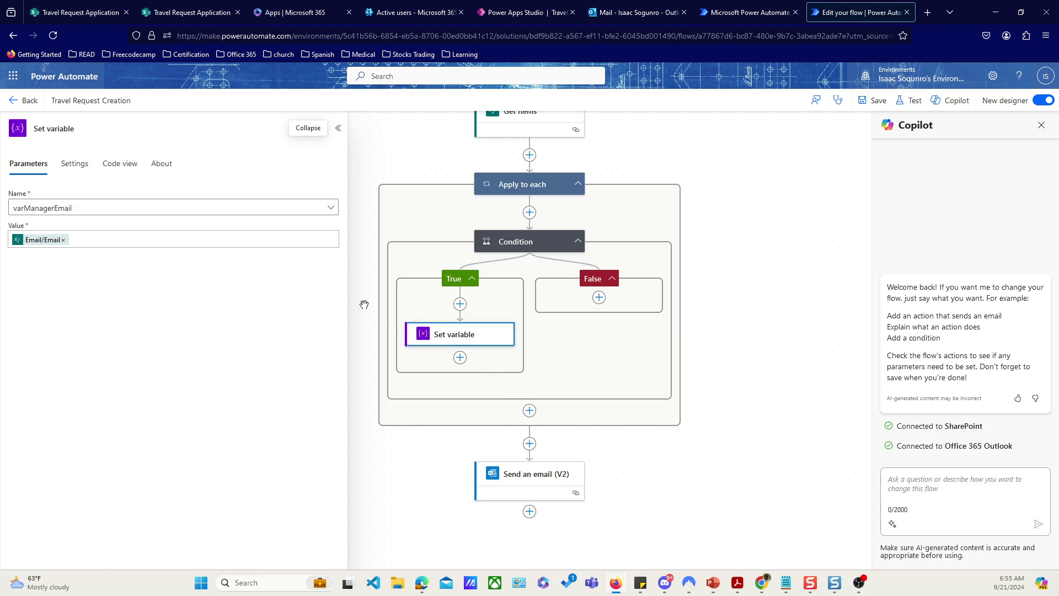
{"action": "scroll", "coordinate": [634, 362], "scroll_direction": "up", "scroll_amount": 1}
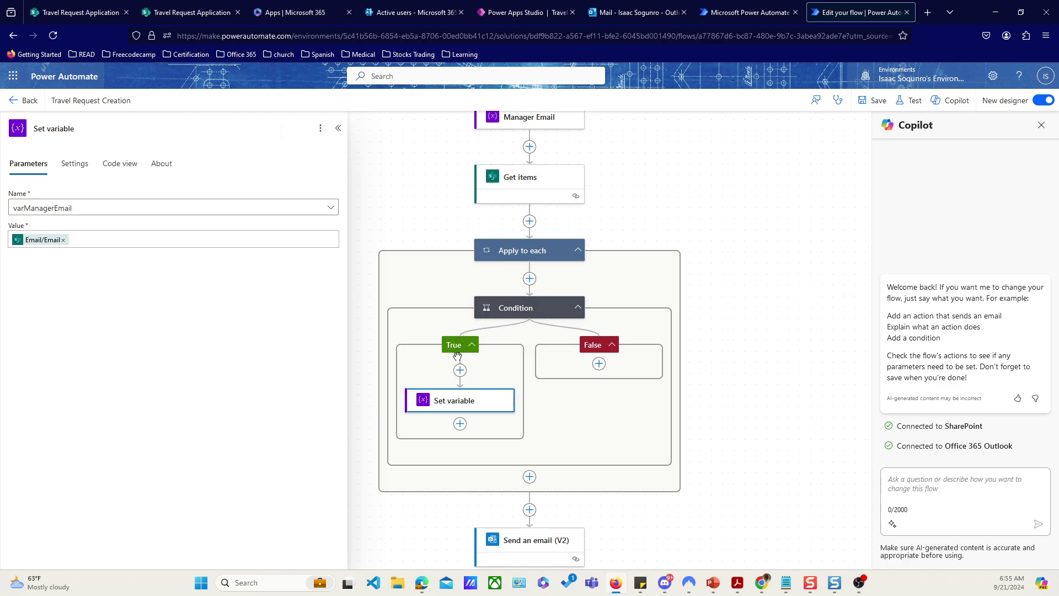
{"action": "left_click", "coordinate": [518, 316]}
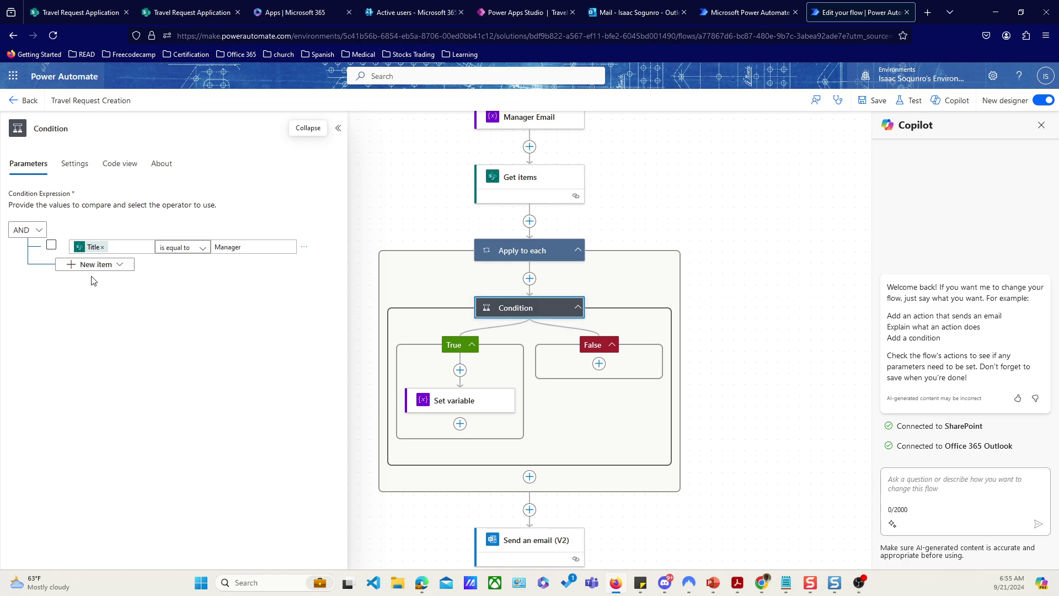
{"action": "left_click", "coordinate": [515, 189]}
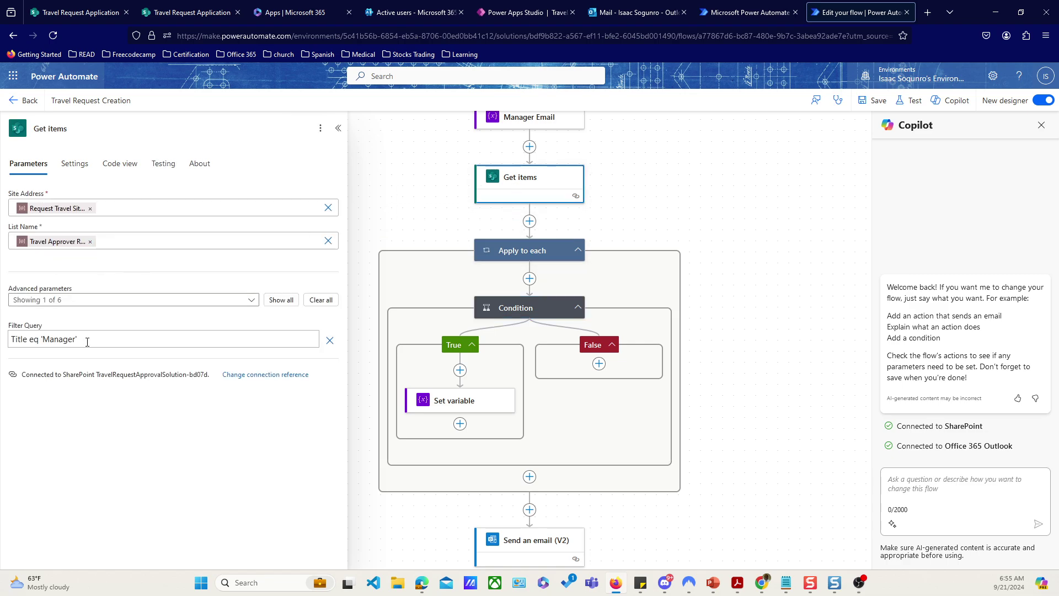
{"action": "left_click", "coordinate": [521, 255]}
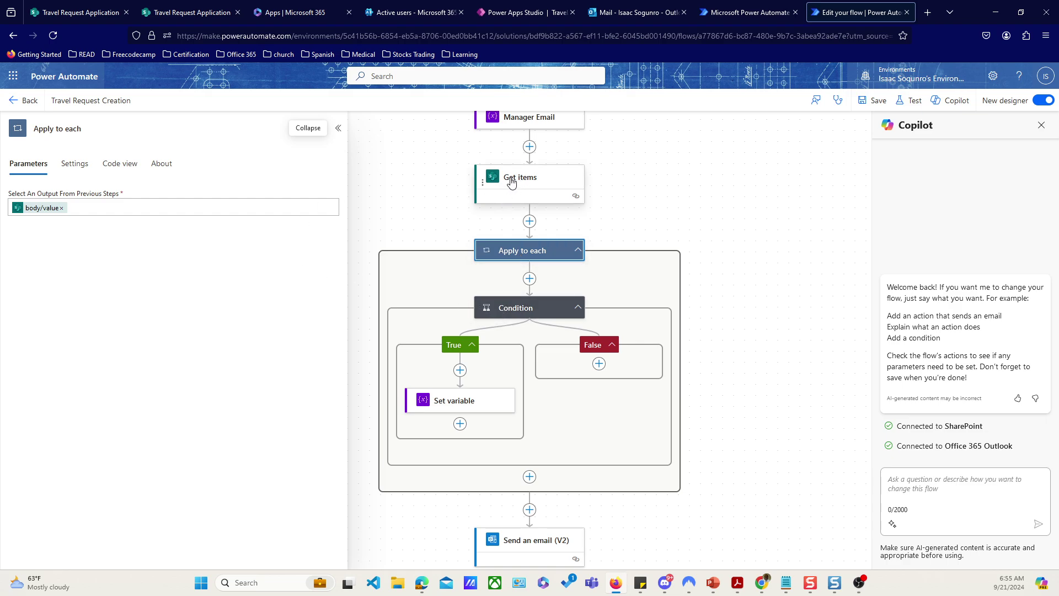
{"action": "left_click", "coordinate": [487, 315]}
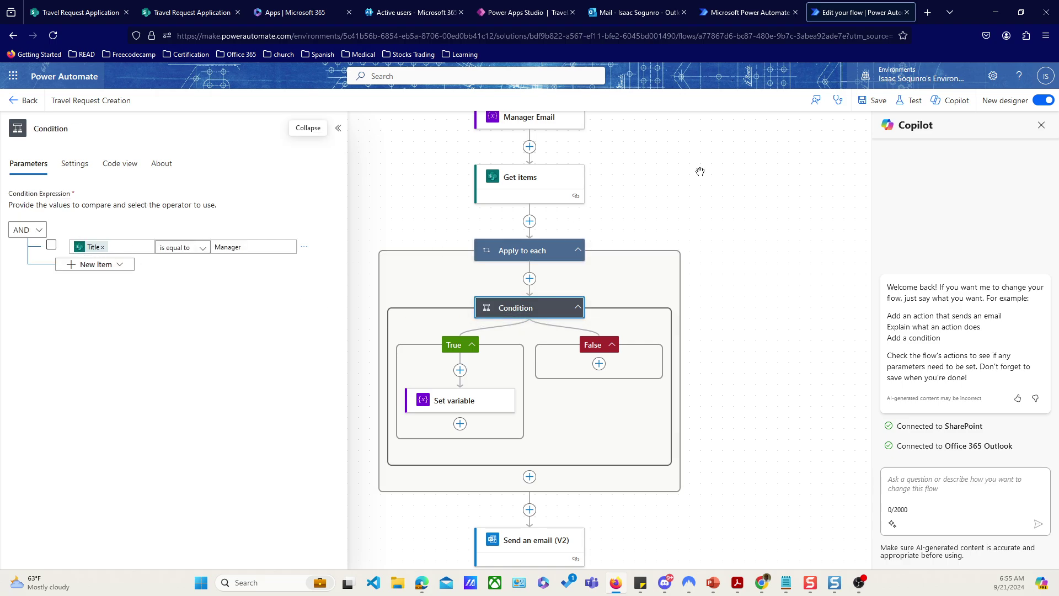
{"action": "left_click", "coordinate": [81, 15]}
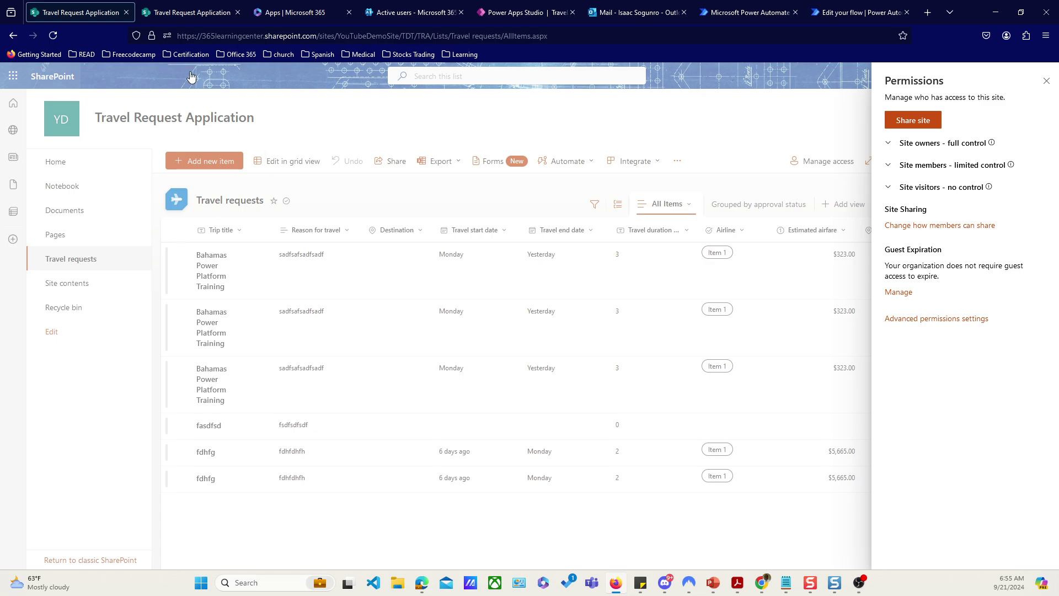
Step: Check the Travel Approver Roles list in SharePoint and return to the flow designer
{"action": "left_click", "coordinate": [181, 15]}
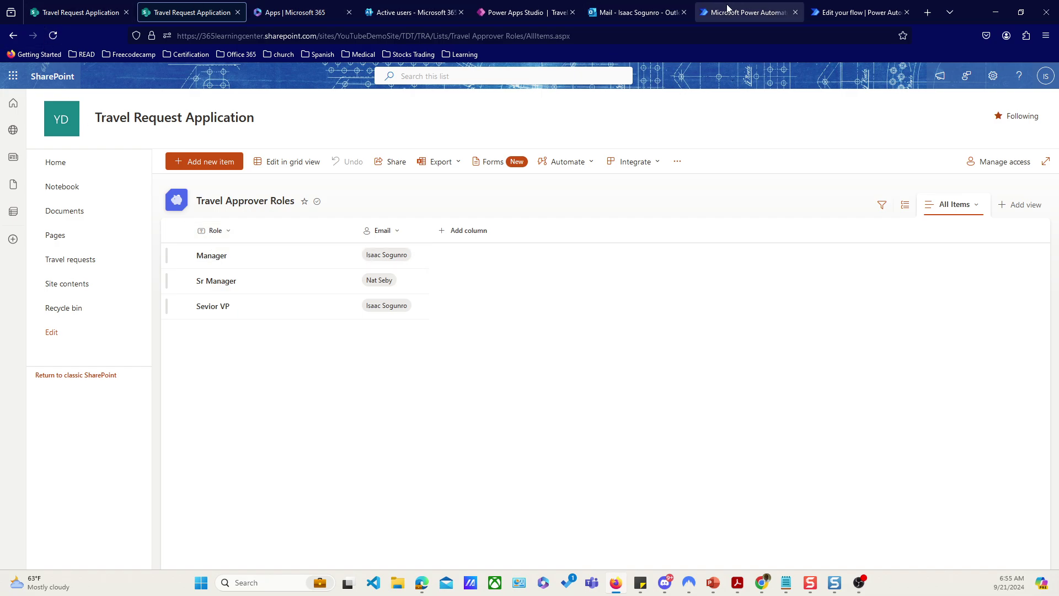
{"action": "left_click", "coordinate": [829, 14]}
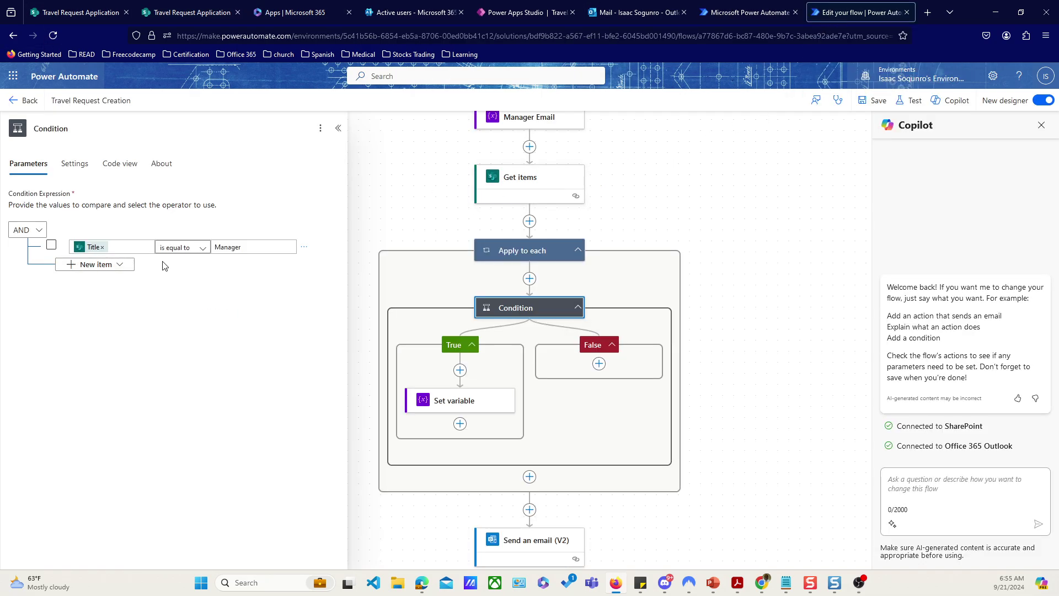
Step: Inspect the Set variable step's value and the Manager Email variable definition, leaving them unchanged
{"action": "left_click", "coordinate": [441, 405]}
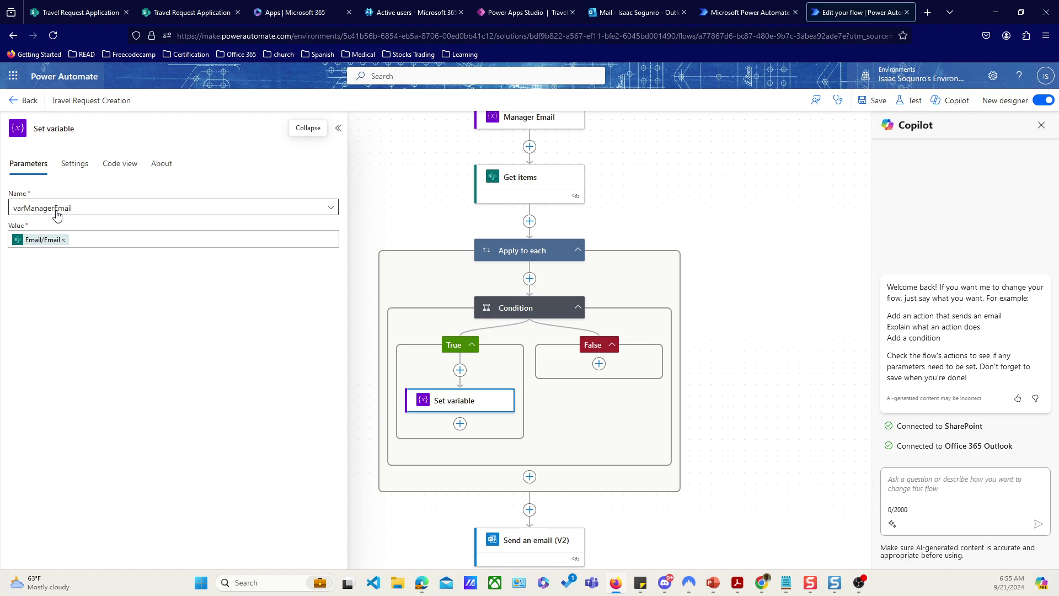
{"action": "left_click", "coordinate": [538, 118]}
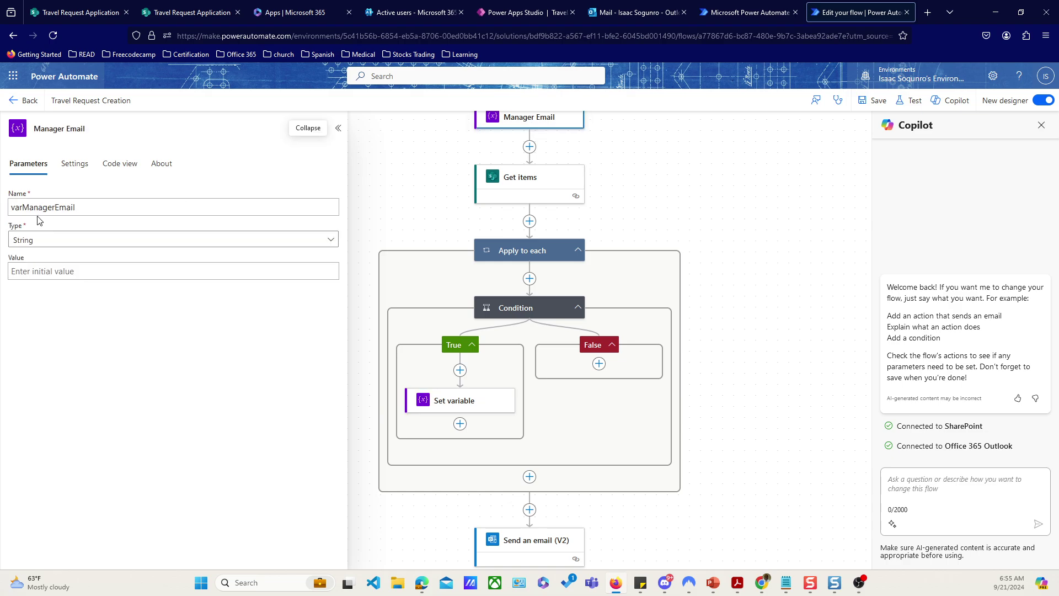
{"action": "left_click", "coordinate": [440, 407]}
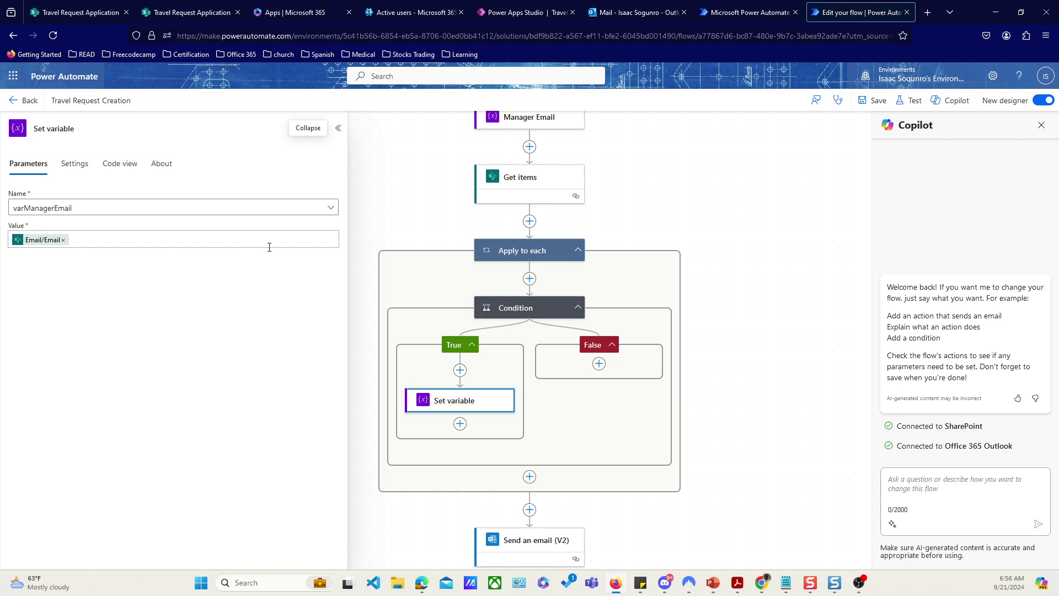
{"action": "left_click", "coordinate": [320, 238]}
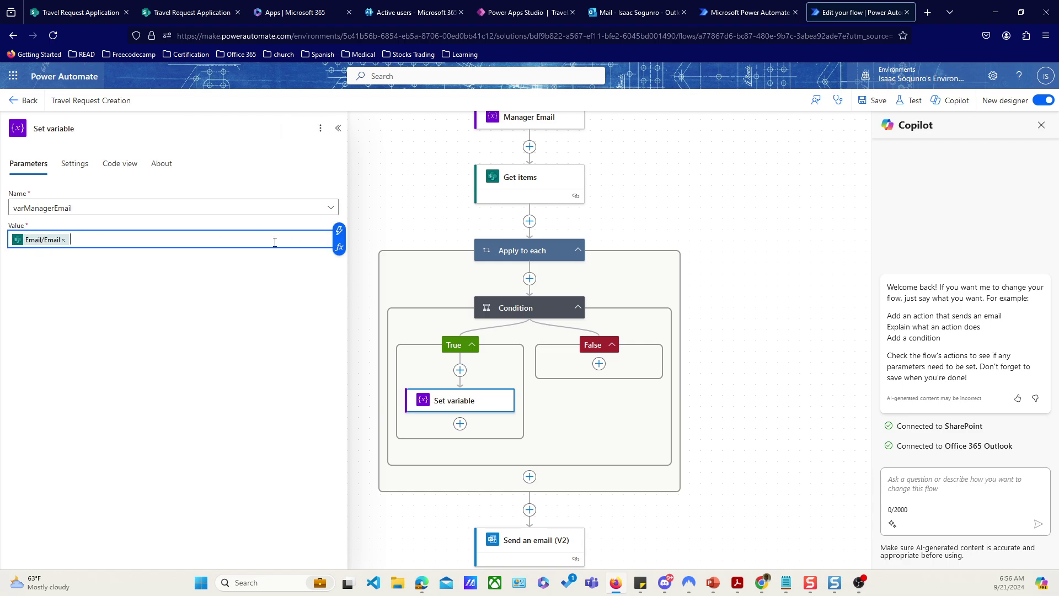
{"action": "left_click", "coordinate": [339, 230]}
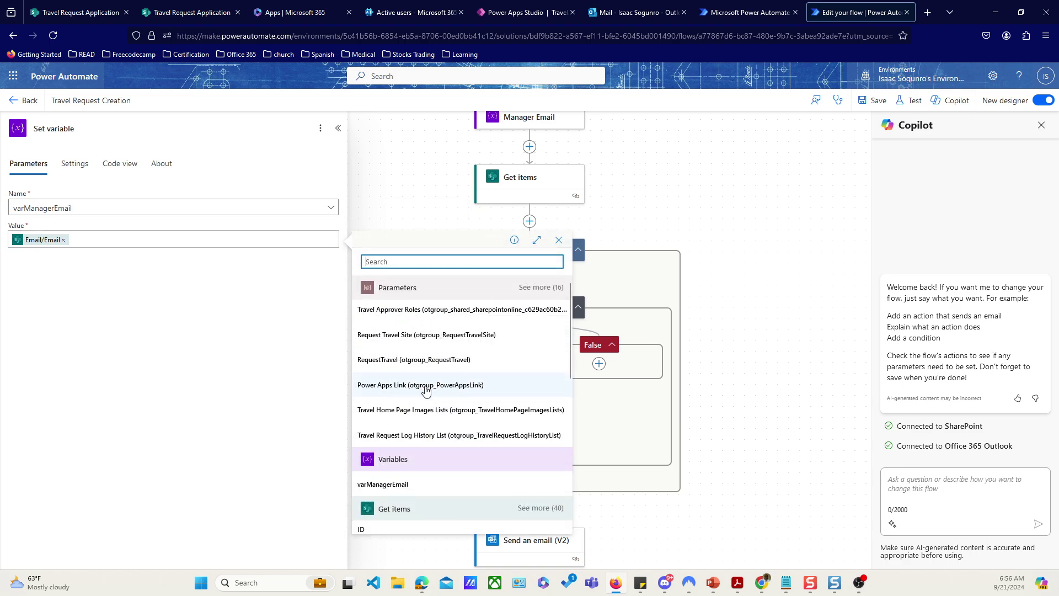
{"action": "scroll", "coordinate": [425, 390], "scroll_direction": "down", "scroll_amount": 5}
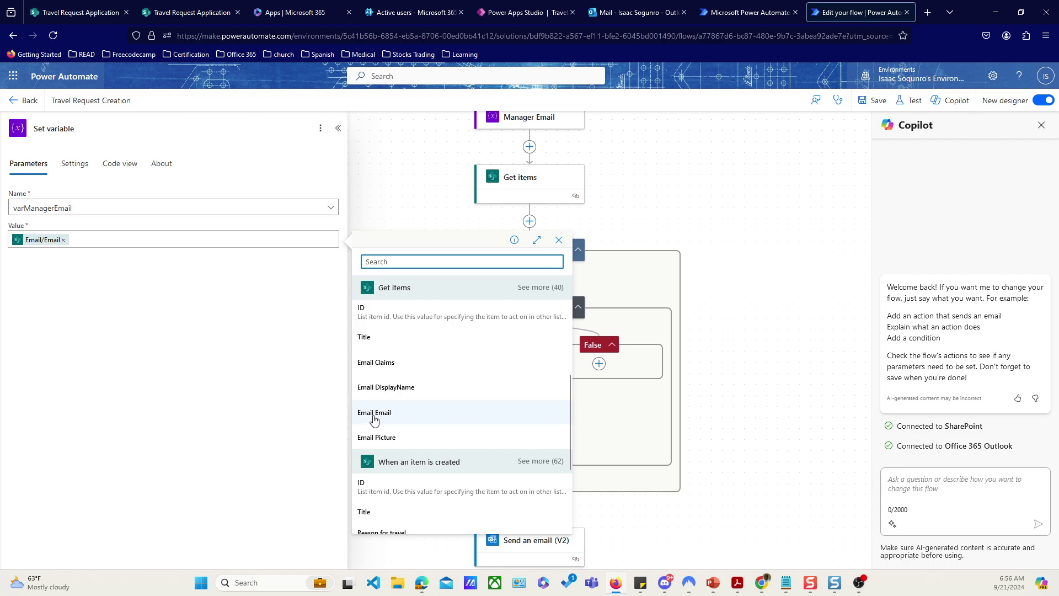
{"action": "left_click", "coordinate": [153, 305]}
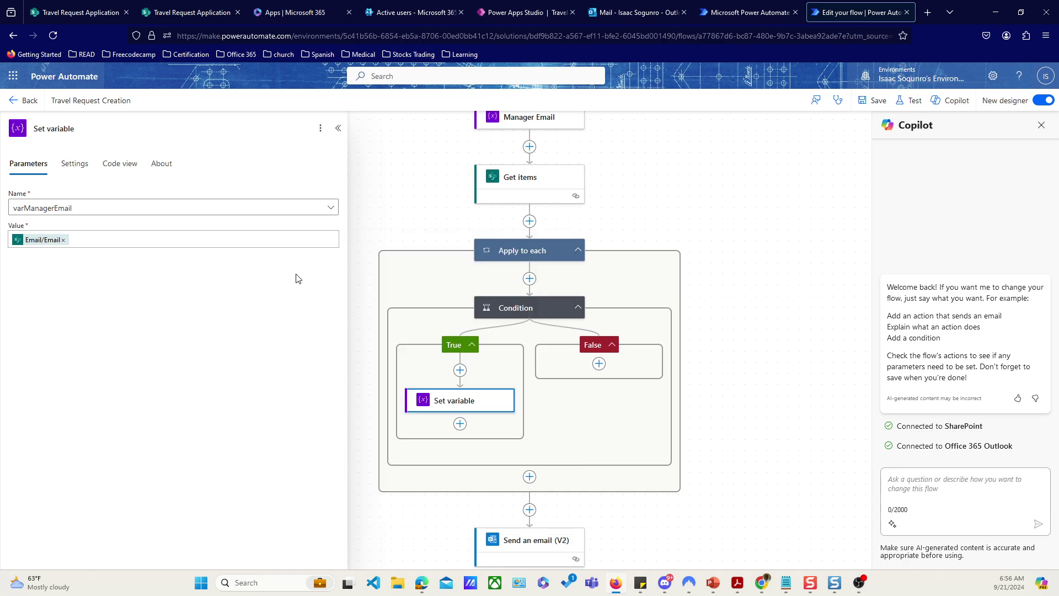
Step: Confirm the Send an email (V2) step goes to varManagerEmail, then return to the TravelApp
{"action": "scroll", "coordinate": [499, 450], "scroll_direction": "down", "scroll_amount": 3}
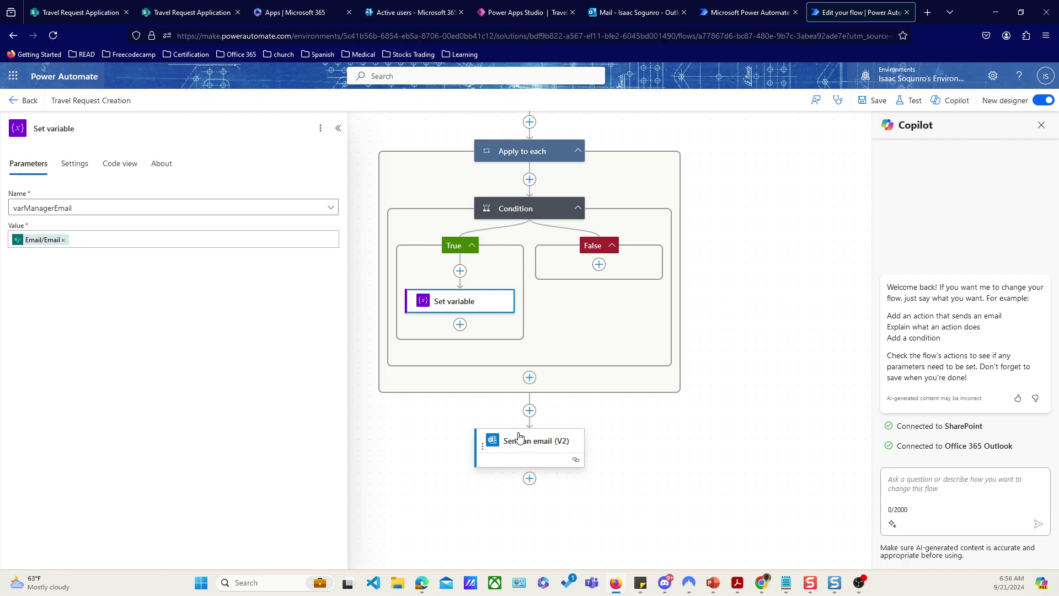
{"action": "left_click", "coordinate": [516, 441]}
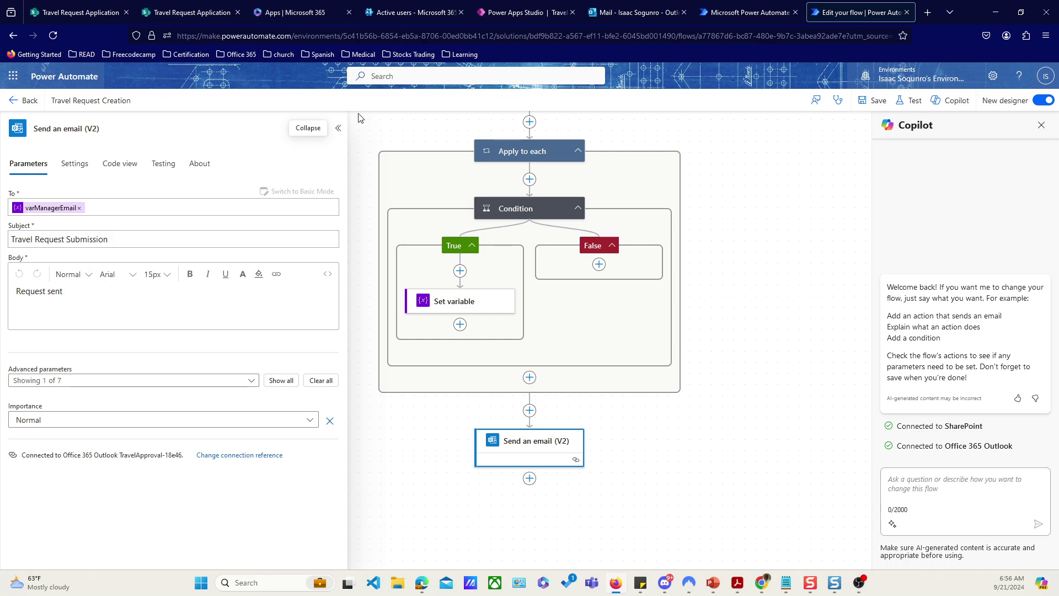
{"action": "left_click", "coordinate": [517, 15]}
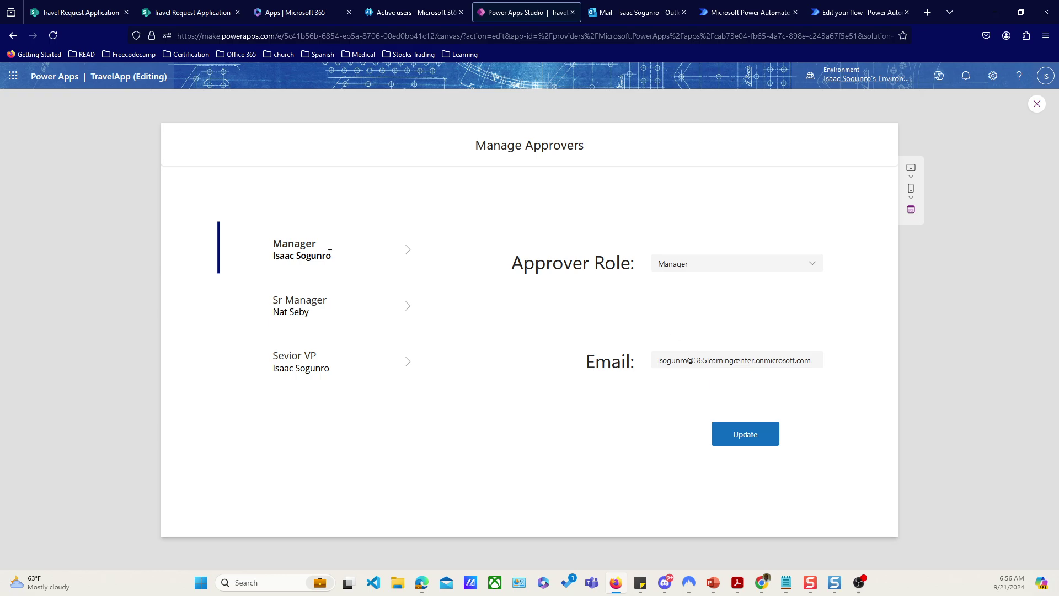
Step: Run the app from Travel Start Page, open the request form and enter title 'Training Travel'
{"action": "left_click", "coordinate": [1036, 104]}
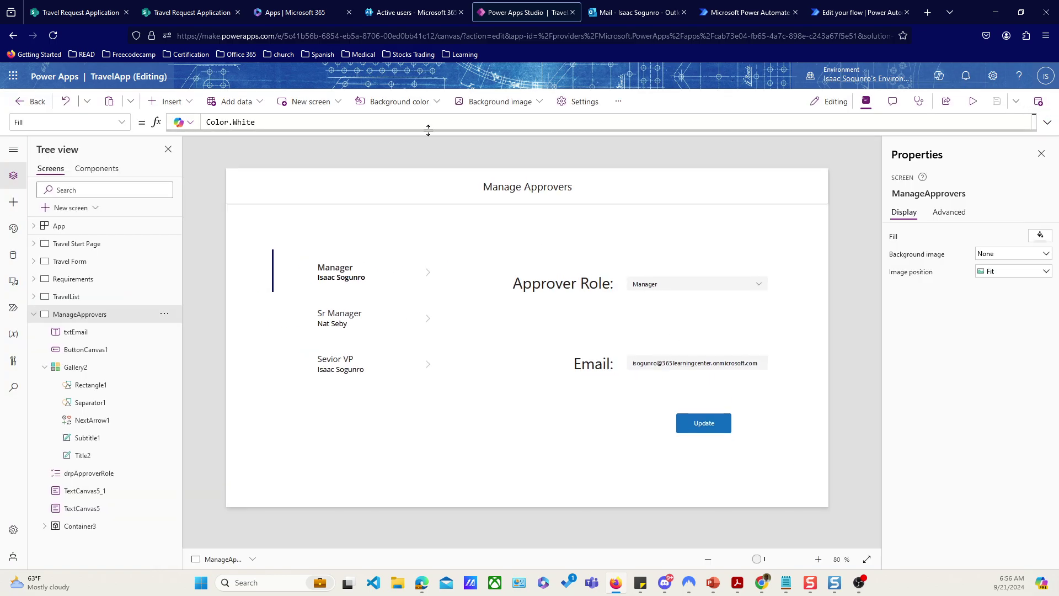
{"action": "left_click", "coordinate": [82, 248]}
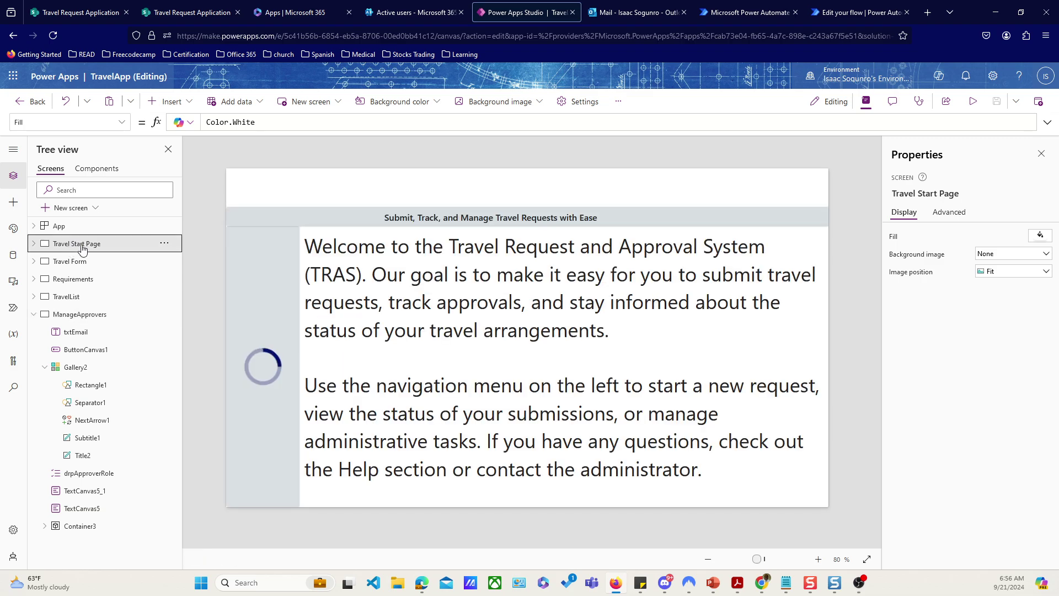
{"action": "left_click", "coordinate": [971, 106]}
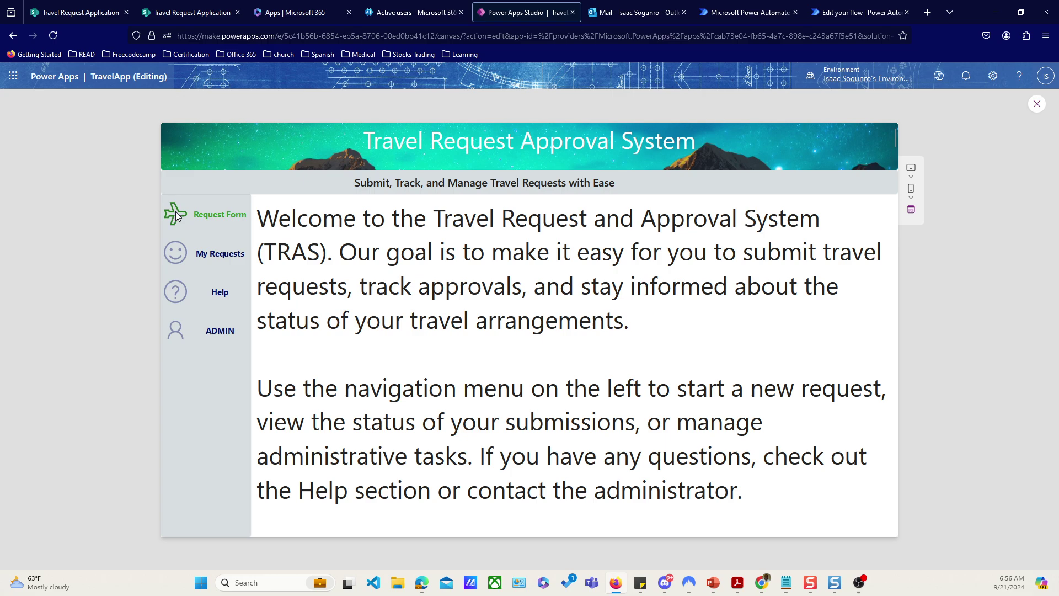
{"action": "left_click", "coordinate": [210, 216]}
{"action": "left_click", "coordinate": [264, 203]}
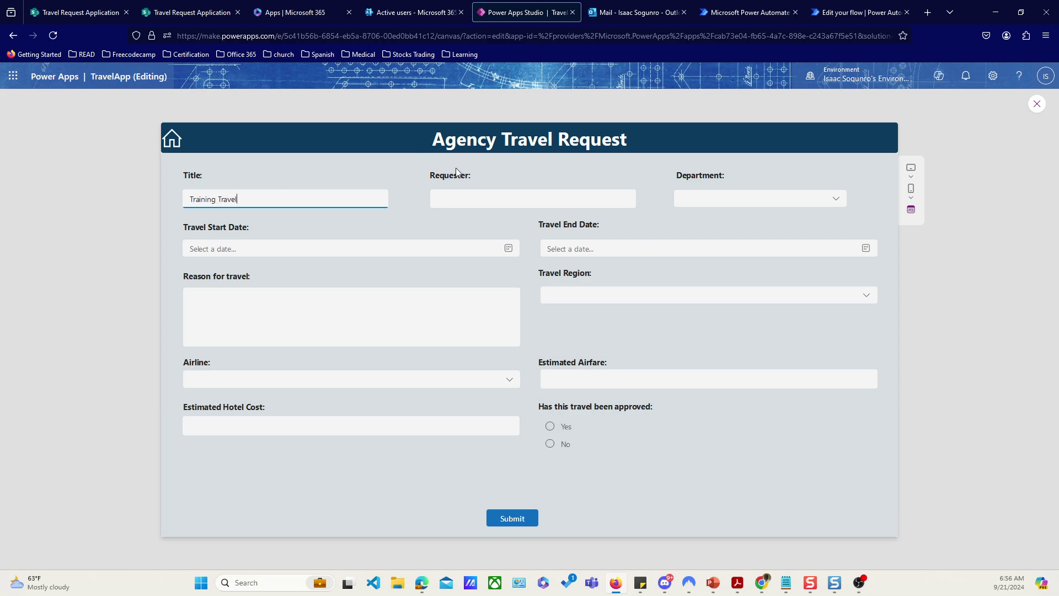
Step: Fill in the requester, Operations department, Sep 23–26, 2024 travel dates and a travel reason
{"action": "left_click", "coordinate": [499, 202]}
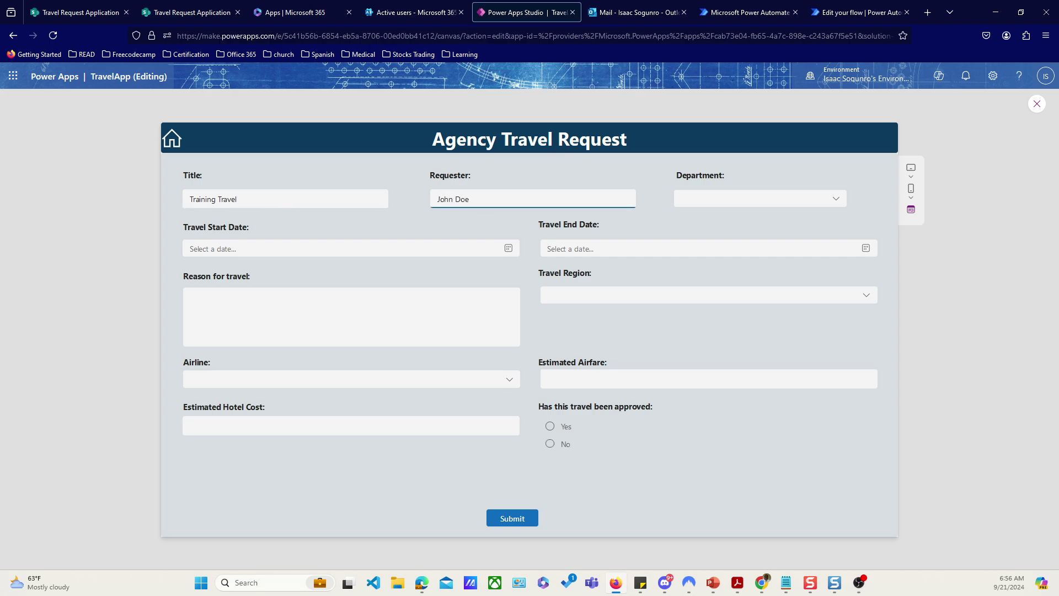
{"action": "left_click", "coordinate": [804, 200]}
{"action": "left_click", "coordinate": [719, 297]}
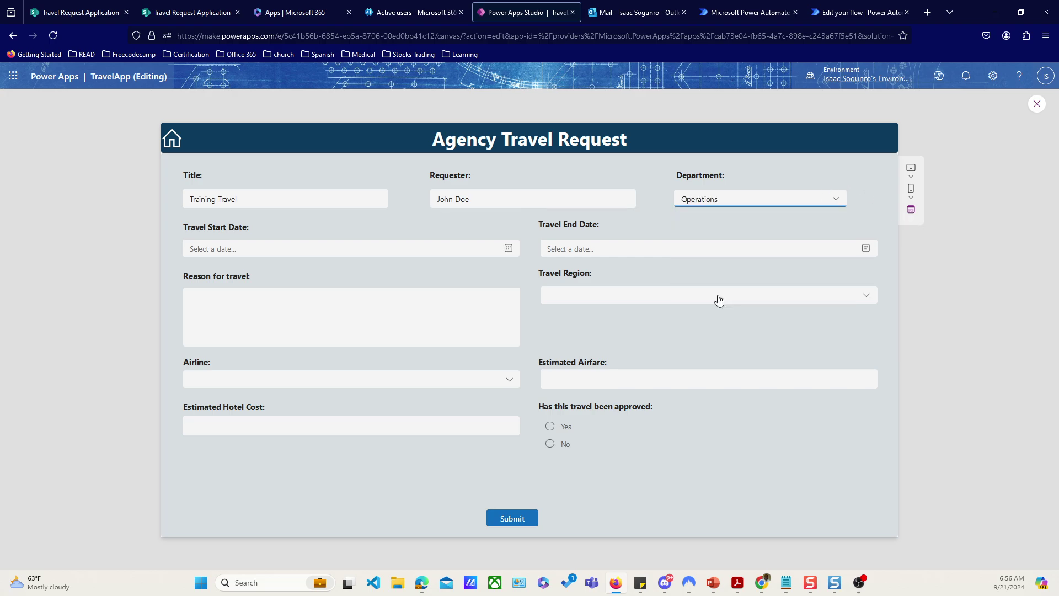
{"action": "left_click", "coordinate": [198, 249]}
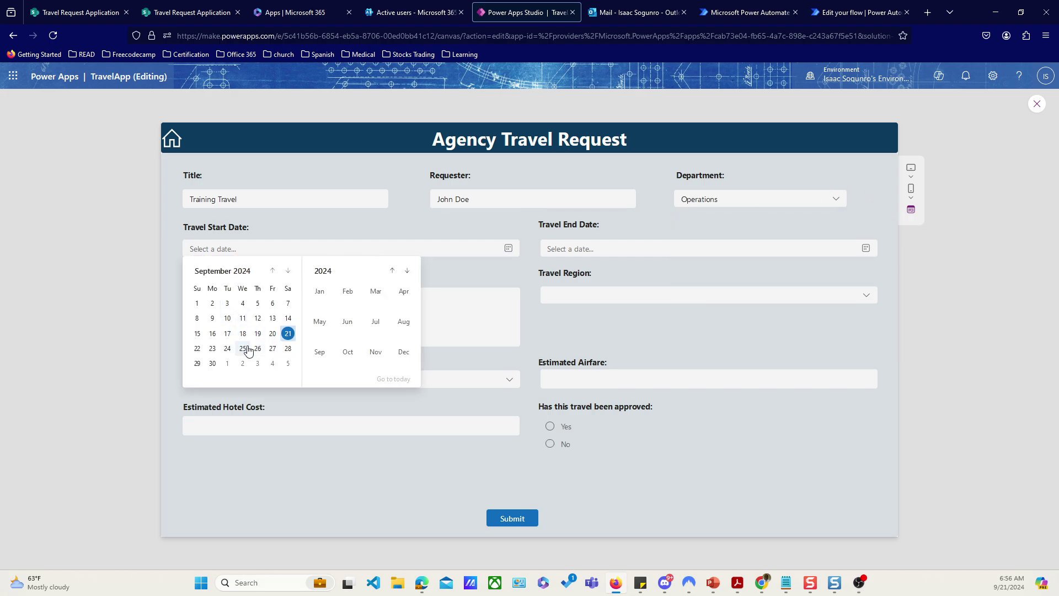
{"action": "left_click", "coordinate": [213, 349]}
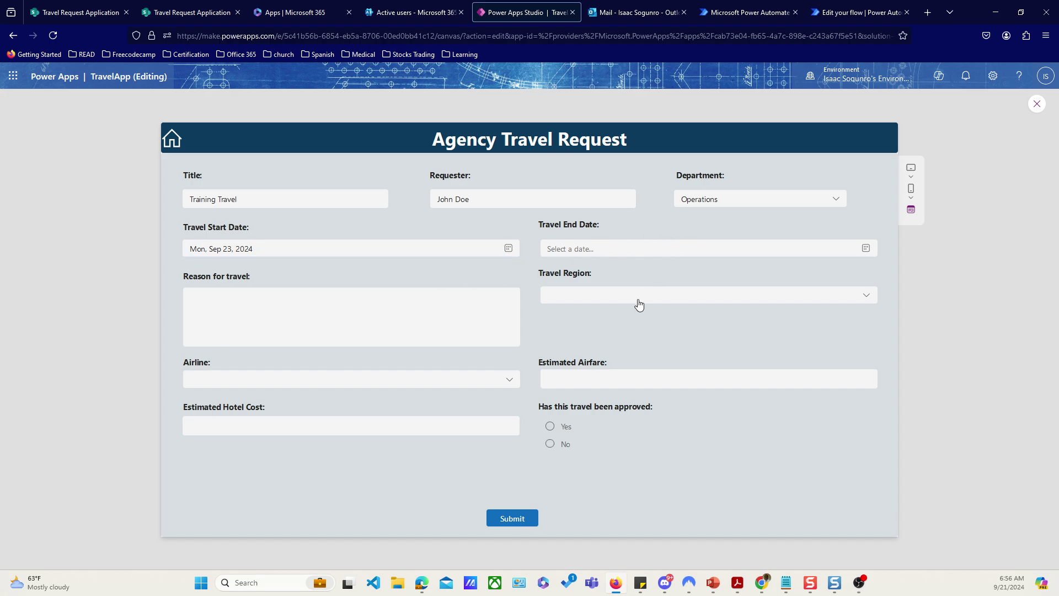
{"action": "left_click", "coordinate": [653, 259]}
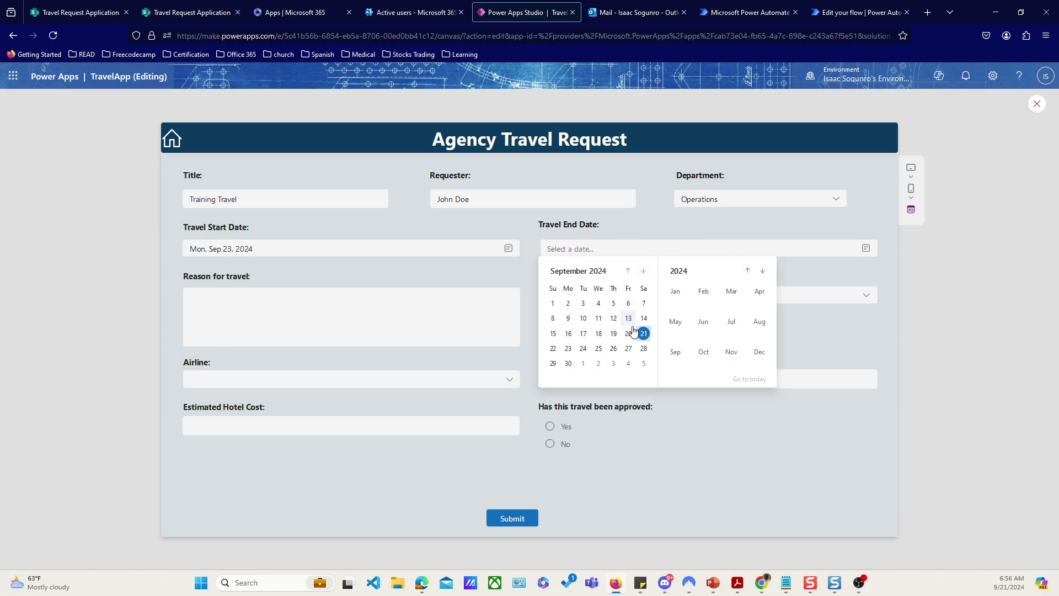
{"action": "left_click", "coordinate": [608, 351]}
{"action": "left_click", "coordinate": [311, 326]}
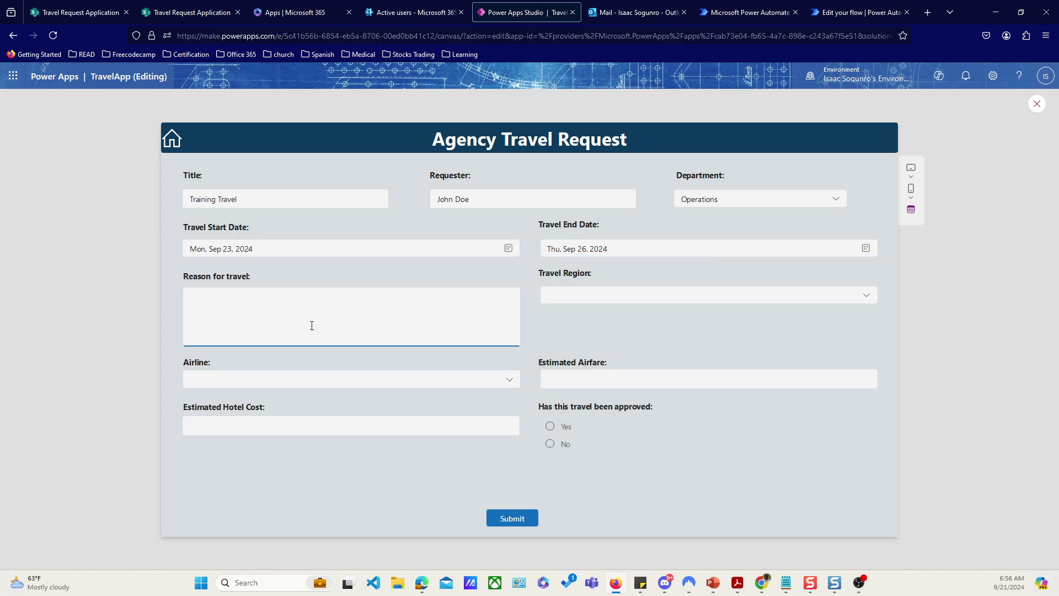
{"action": "type", "text": "fdasfasdfsadfsadf"}
Step: Set region In the U.S., airline Item 2, airfare, hotel cost 34343, approval No, and submit
{"action": "left_click", "coordinate": [671, 295]}
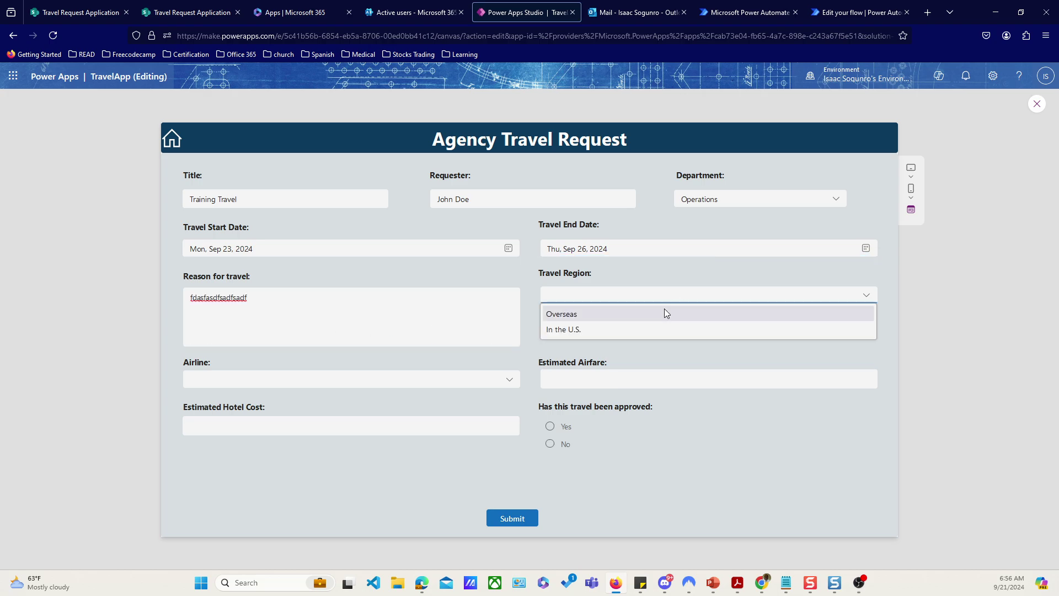
{"action": "left_click", "coordinate": [621, 319]}
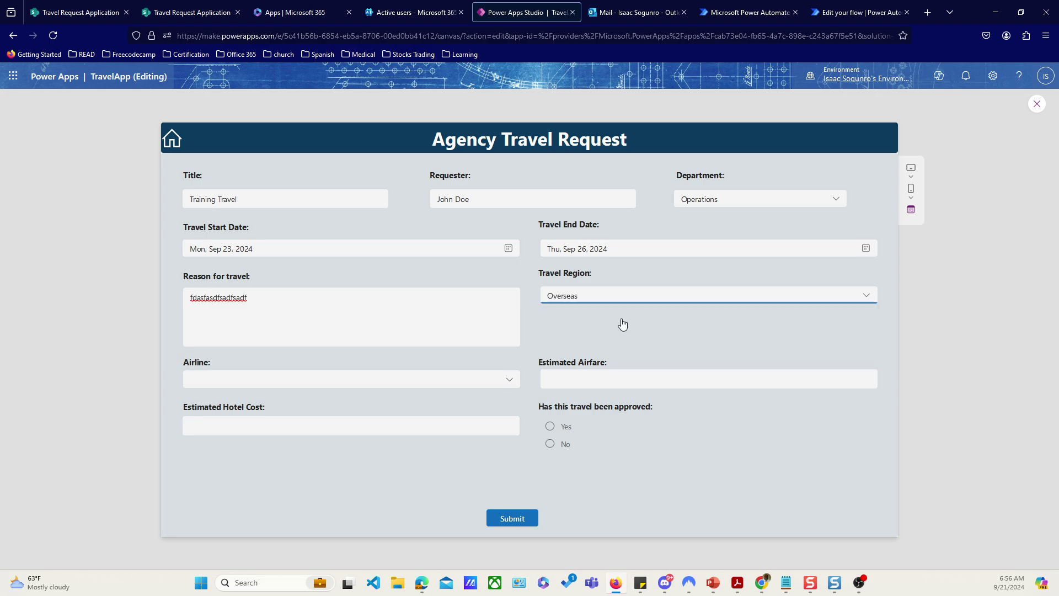
{"action": "left_click", "coordinate": [577, 298]}
{"action": "left_click", "coordinate": [577, 332]}
{"action": "left_click", "coordinate": [202, 386]}
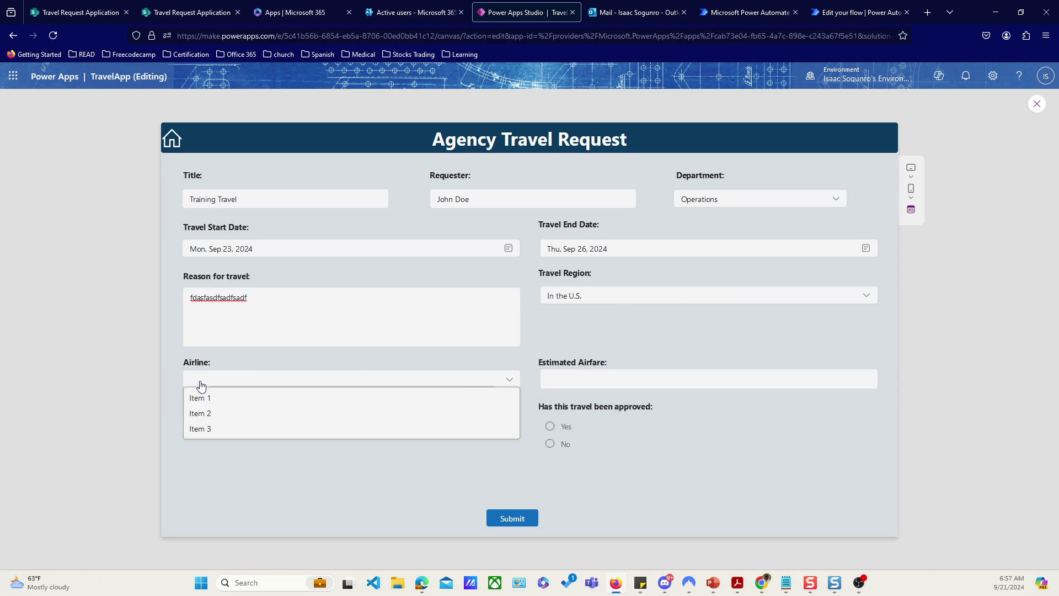
{"action": "left_click", "coordinate": [206, 415]}
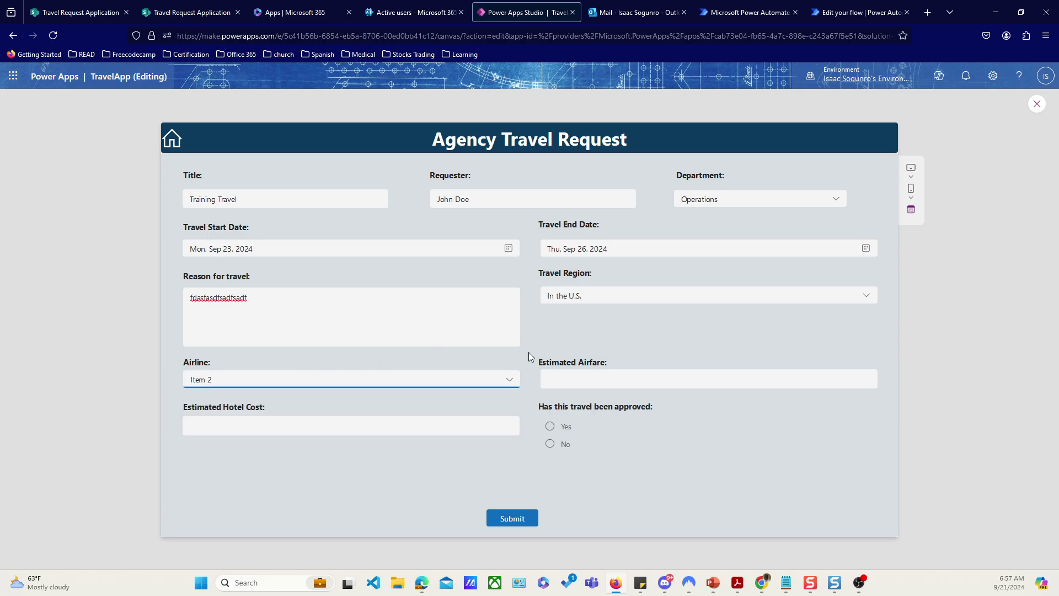
{"action": "left_click", "coordinate": [558, 374]}
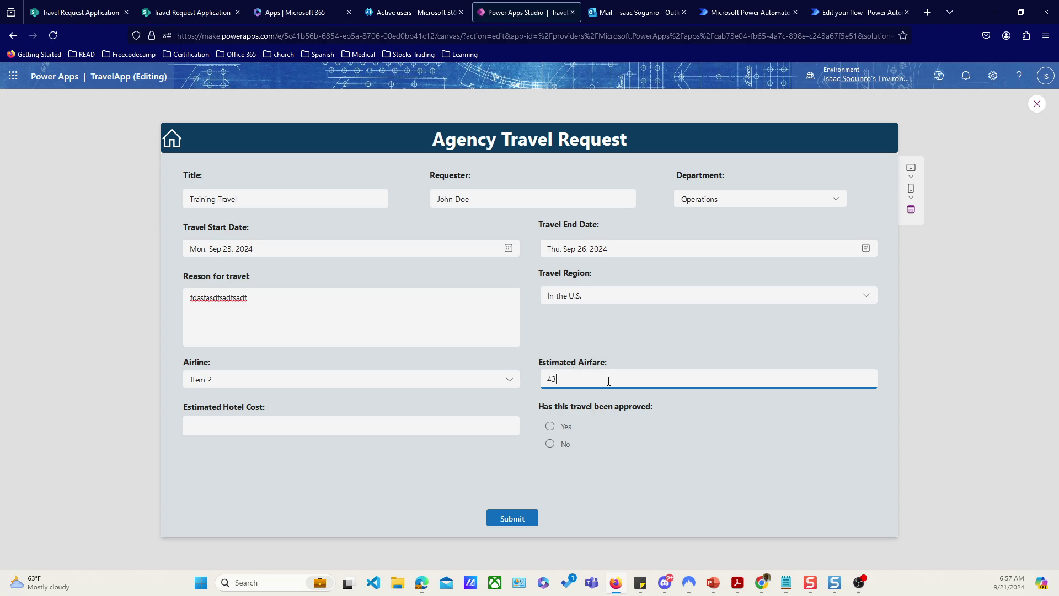
{"action": "left_click", "coordinate": [341, 425]}
{"action": "type", "text": "34343"}
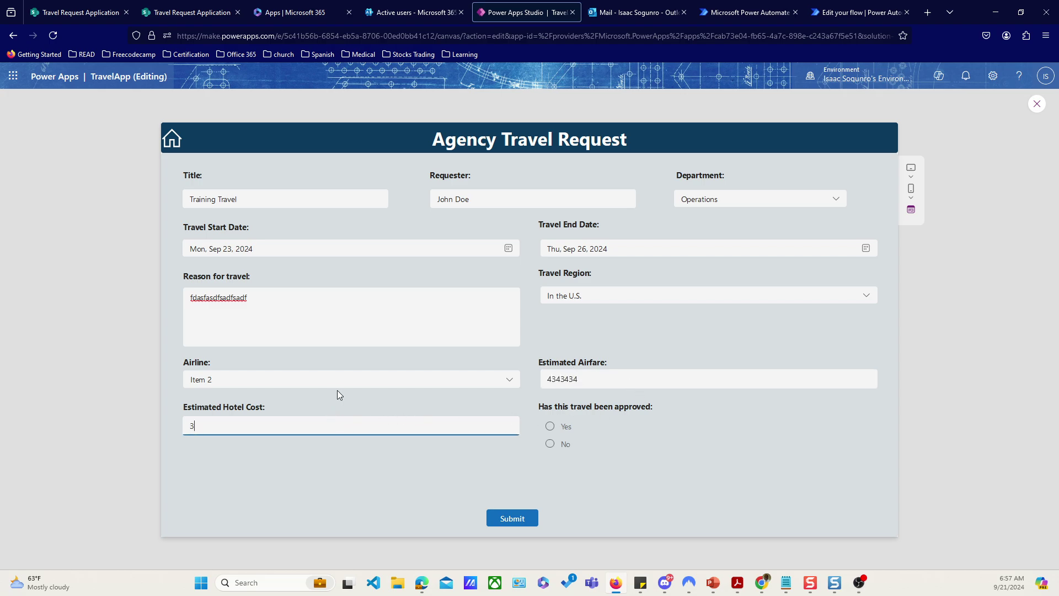
{"action": "left_click", "coordinate": [550, 444]}
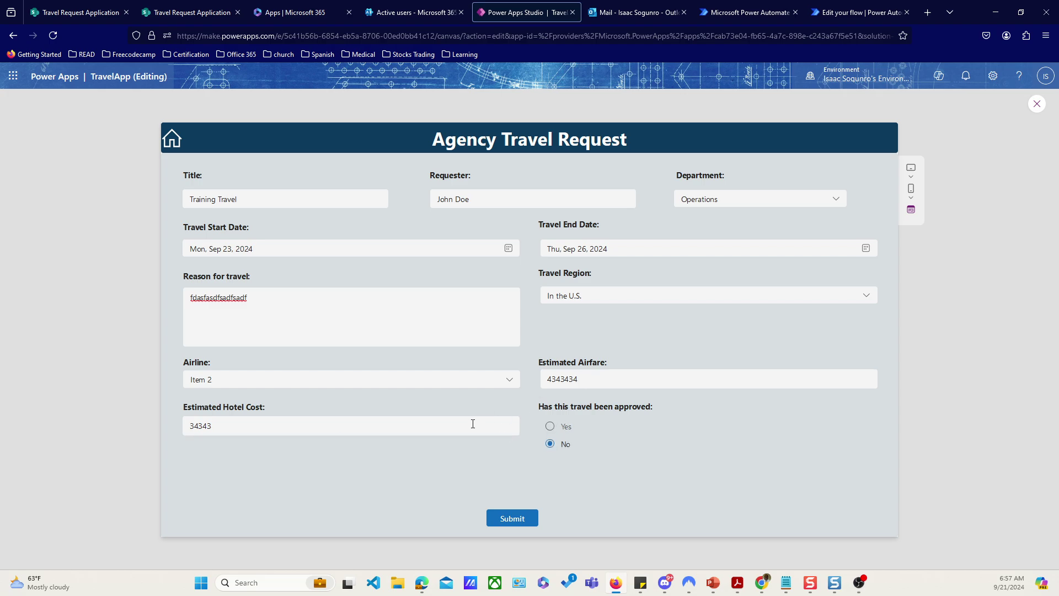
{"action": "left_click", "coordinate": [447, 428]}
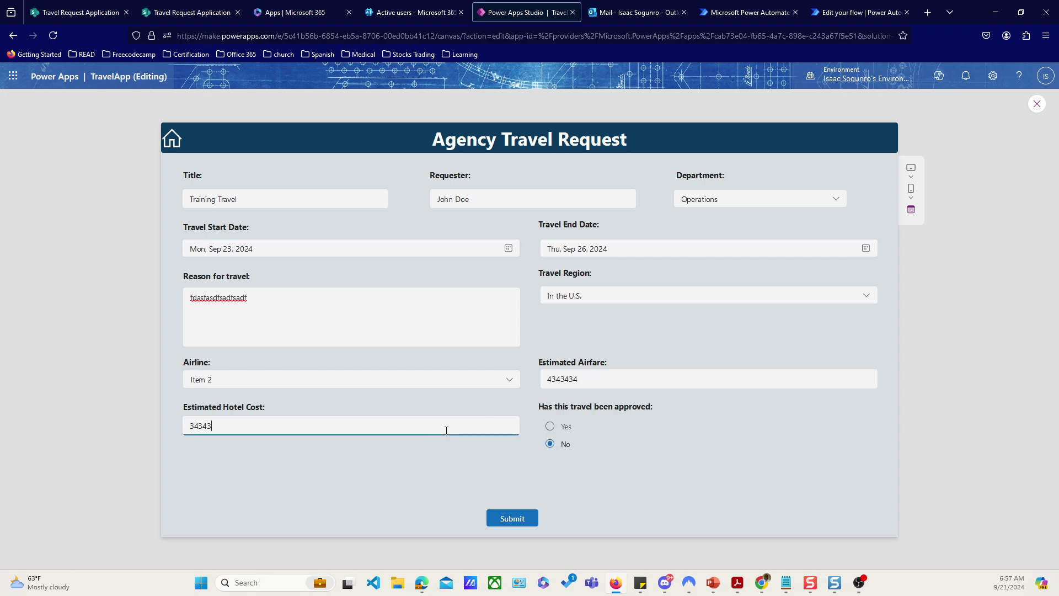
{"action": "left_click", "coordinate": [510, 522]}
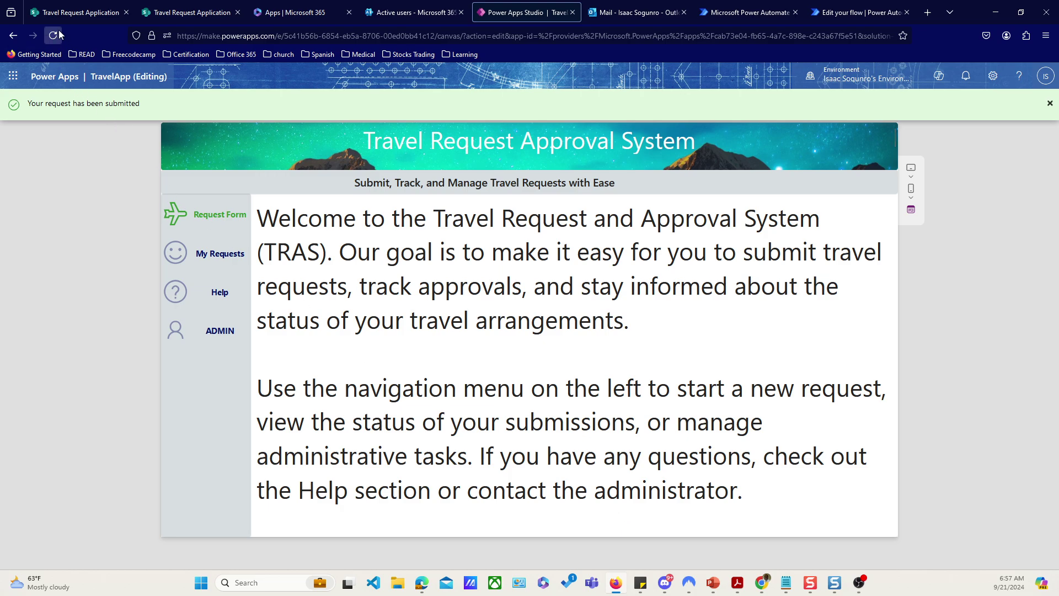
Step: Reload the SharePoint Travel requests list to find the new Training Travel row, then check Outlook
{"action": "left_click", "coordinate": [68, 14]}
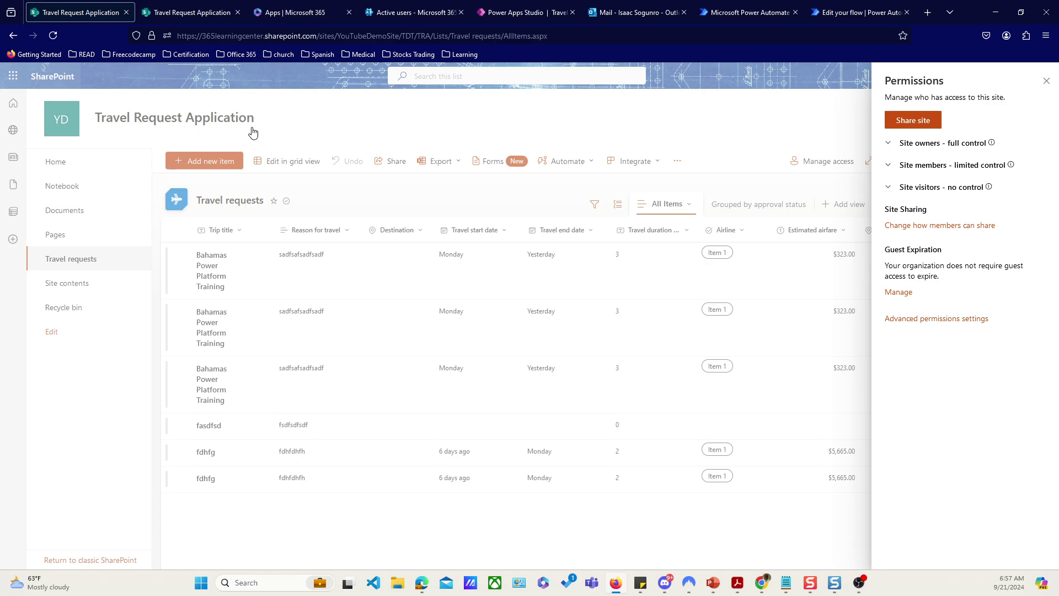
{"action": "left_click", "coordinate": [53, 35]}
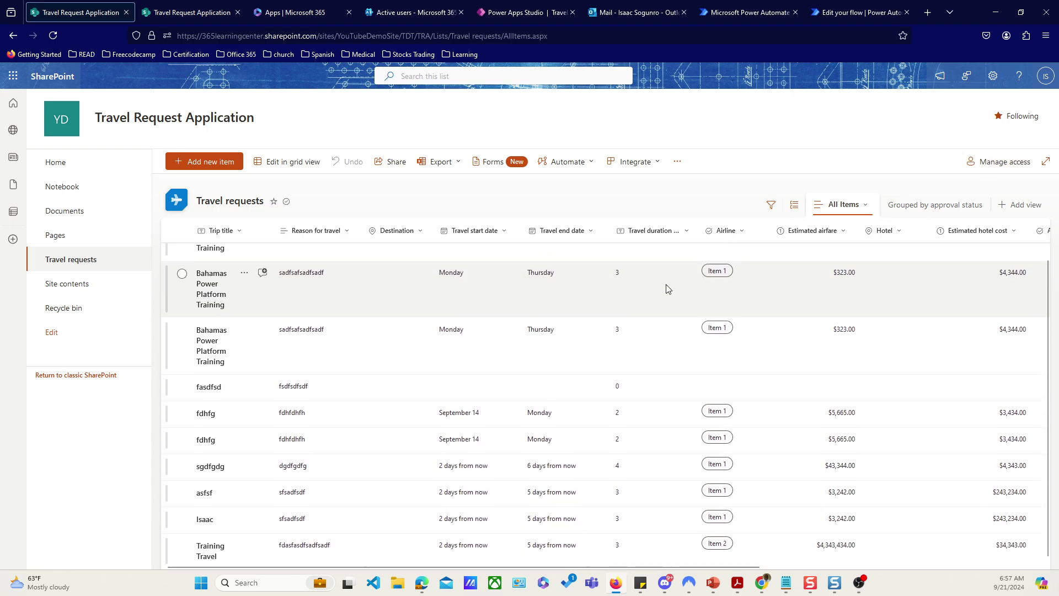
{"action": "scroll", "coordinate": [666, 288], "scroll_direction": "down", "scroll_amount": 1}
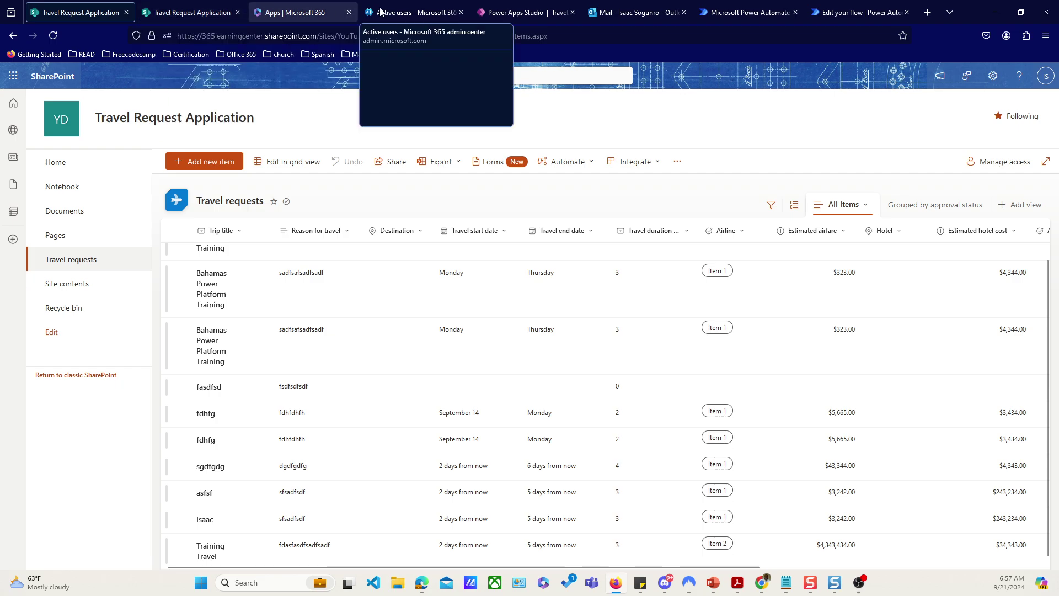
{"action": "left_click", "coordinate": [611, 15]}
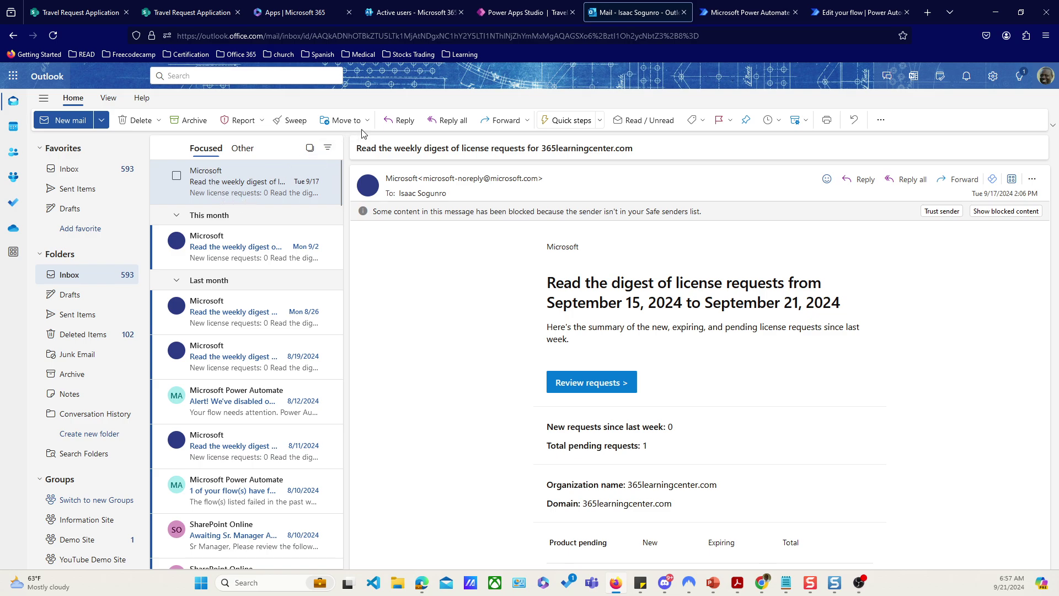
Step: Try leaving the Power Automate flow editor, cancelling the first exit prompt
{"action": "left_click", "coordinate": [840, 14]}
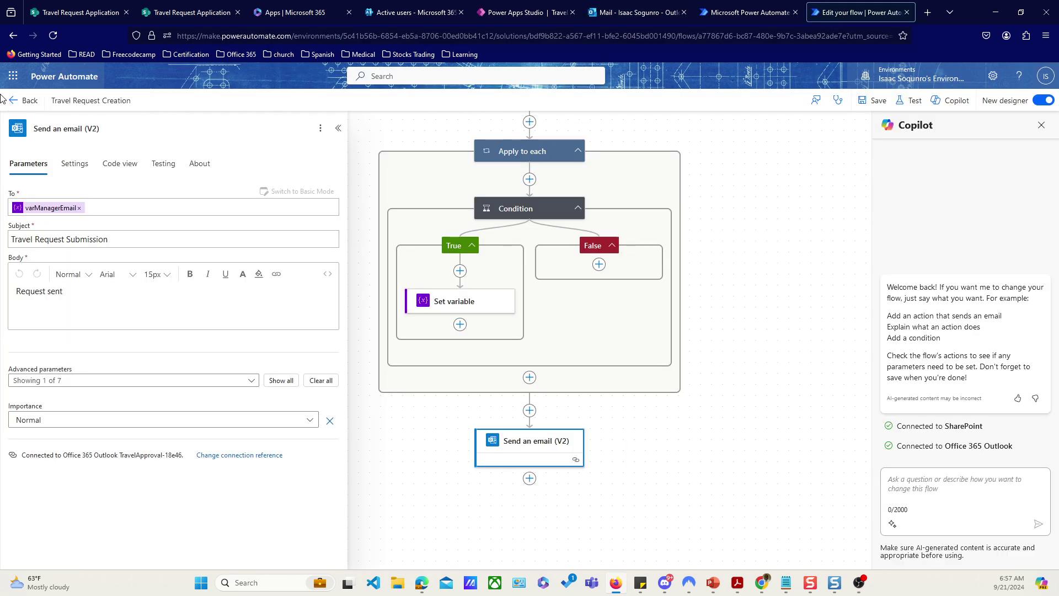
{"action": "left_click", "coordinate": [22, 100]}
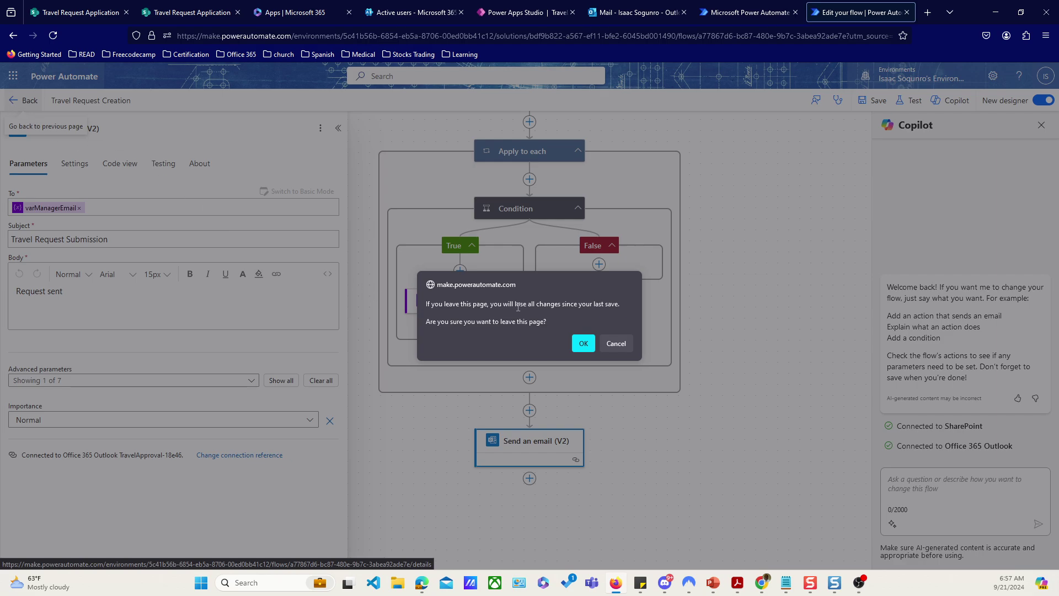
{"action": "left_click", "coordinate": [618, 344]}
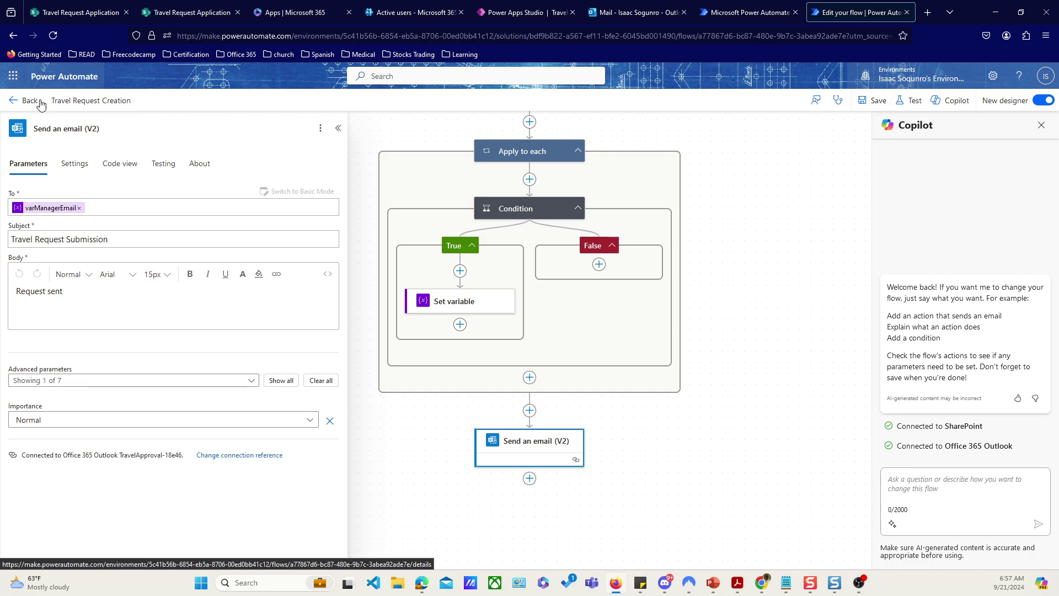
{"action": "left_click", "coordinate": [14, 103]}
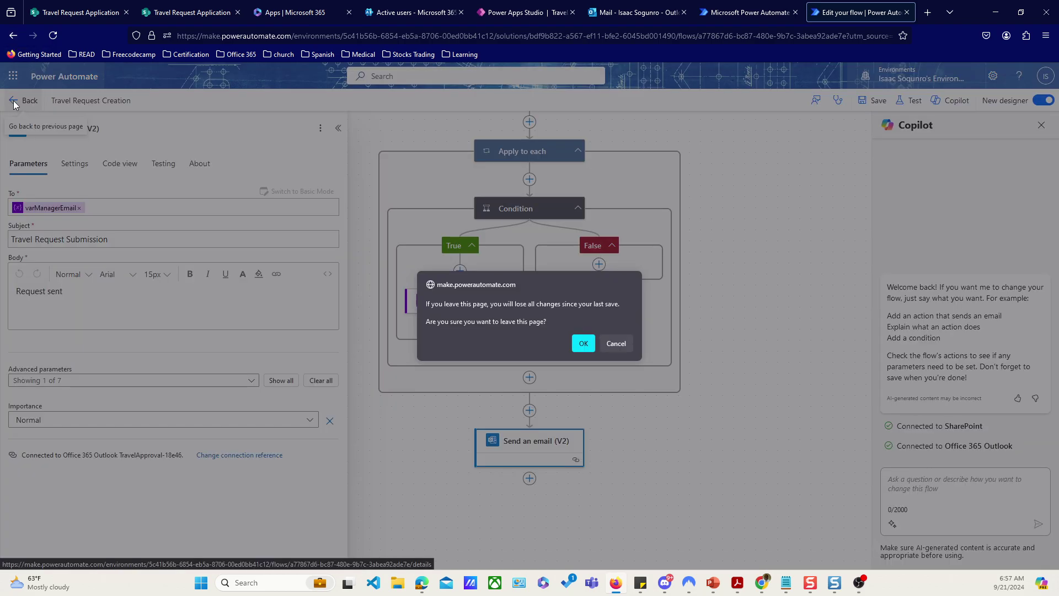
Step: Read the Travel Request Submission and Test emails in Outlook, then return to the flow editor
{"action": "left_click", "coordinate": [626, 12]}
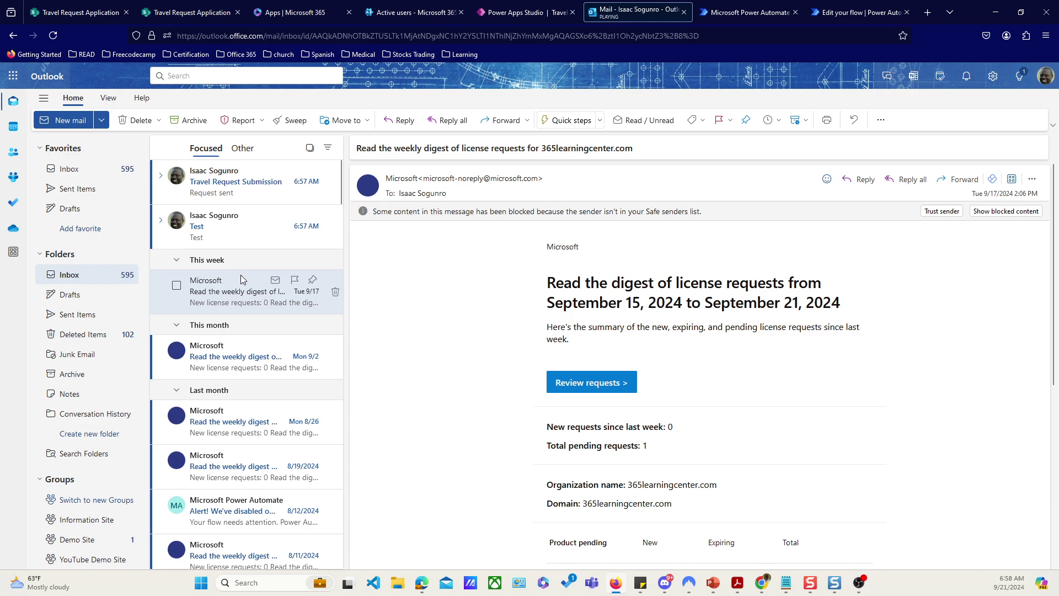
{"action": "left_click", "coordinate": [214, 185]}
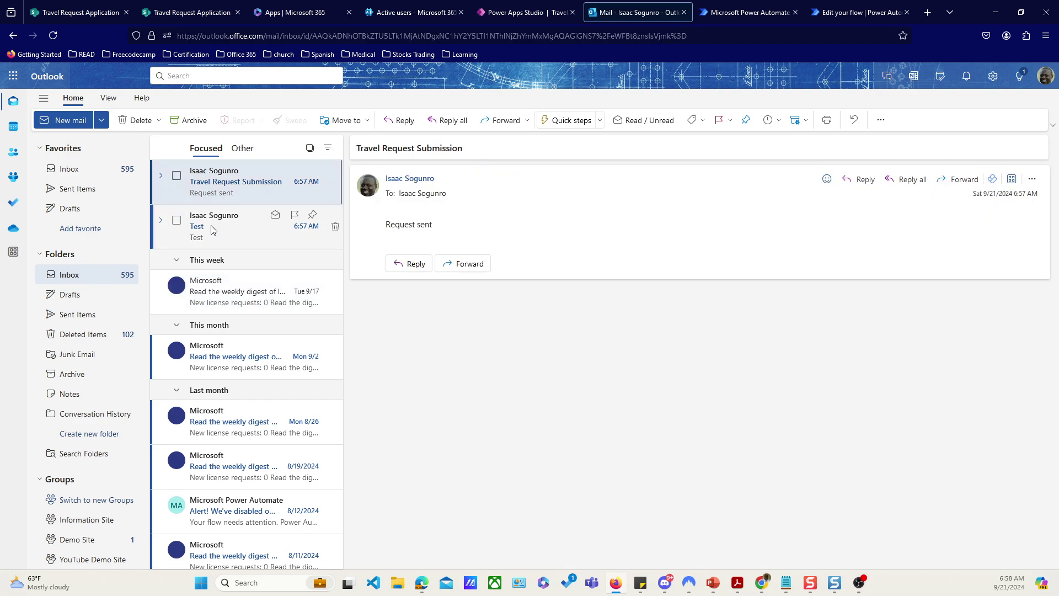
{"action": "left_click", "coordinate": [212, 227]}
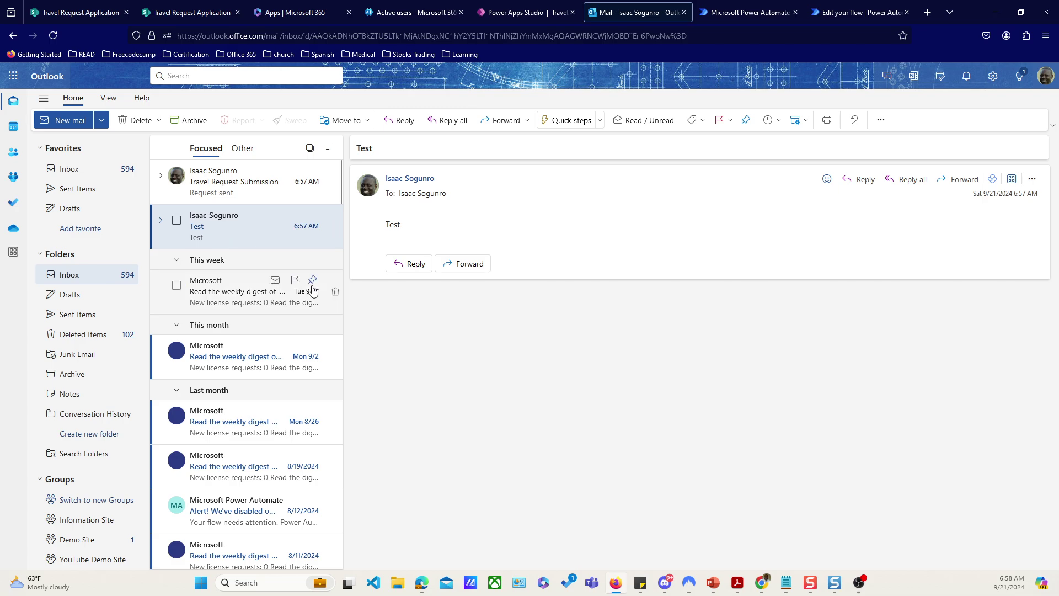
{"action": "left_click", "coordinate": [243, 190]}
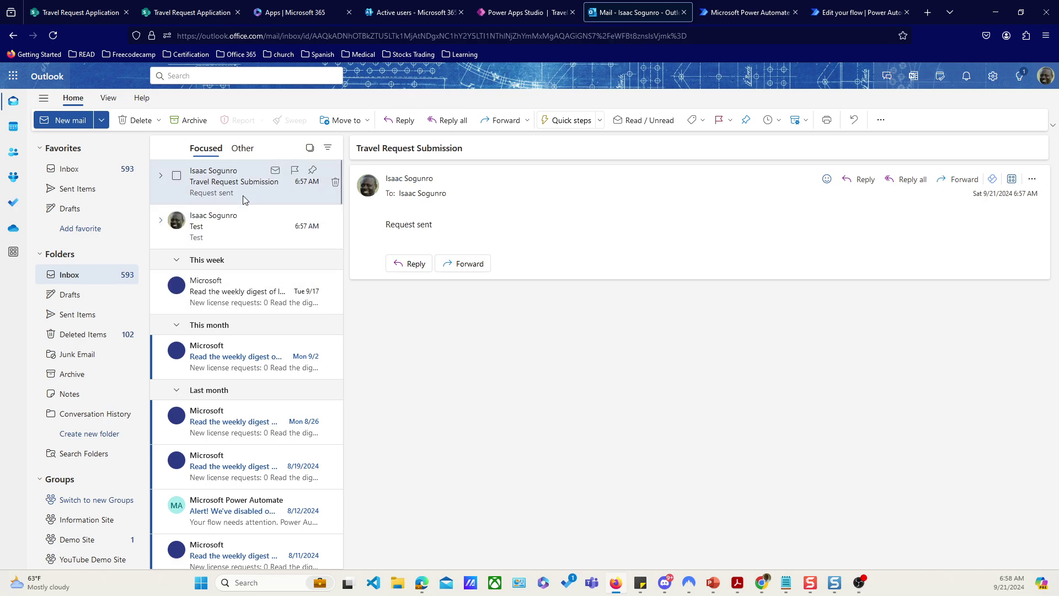
{"action": "left_click", "coordinate": [219, 226]}
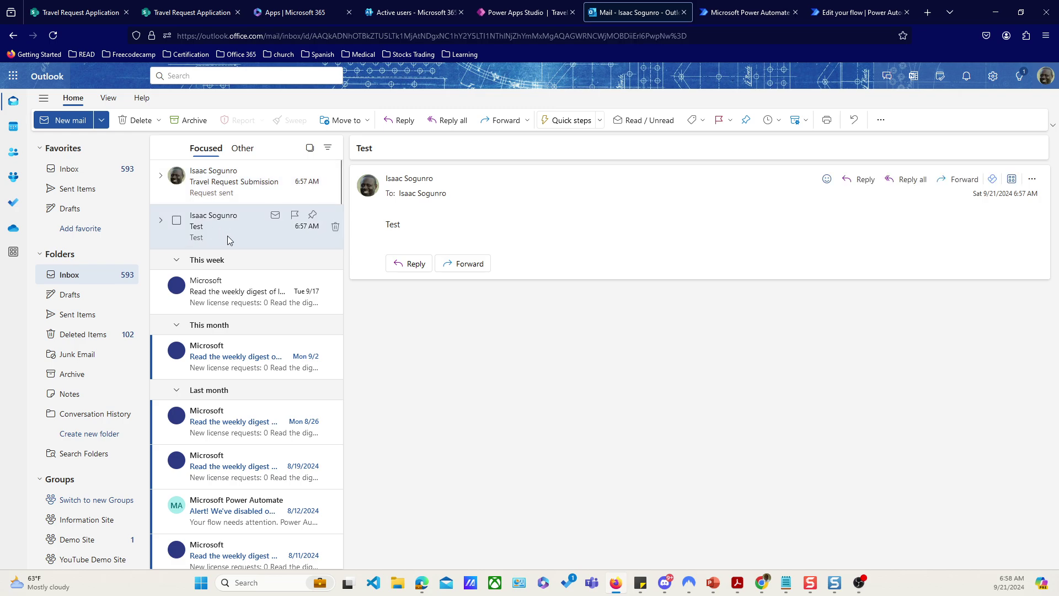
{"action": "left_click", "coordinate": [232, 177]}
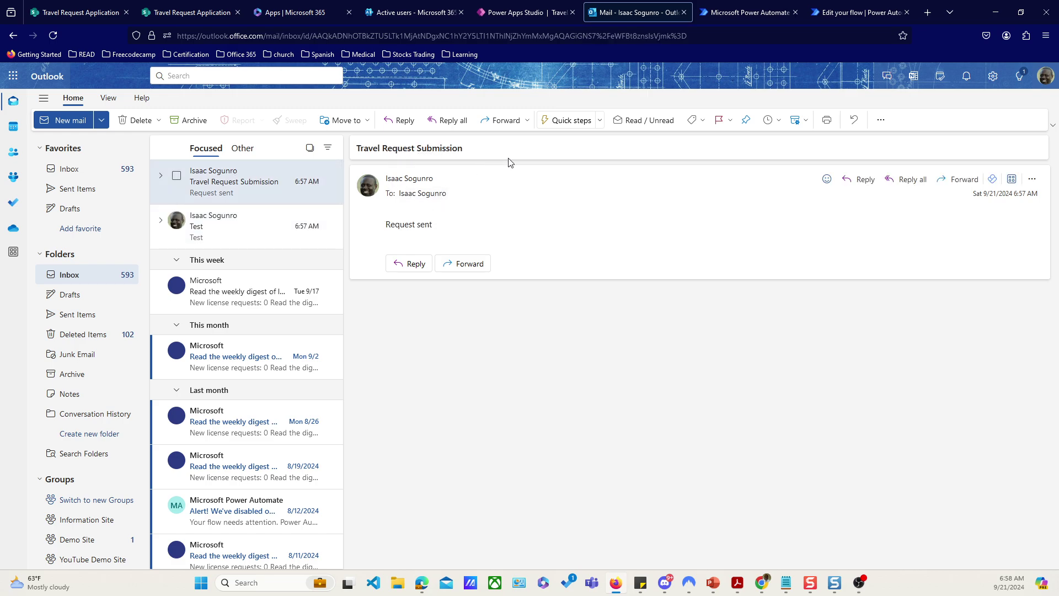
{"action": "left_click", "coordinate": [858, 12]}
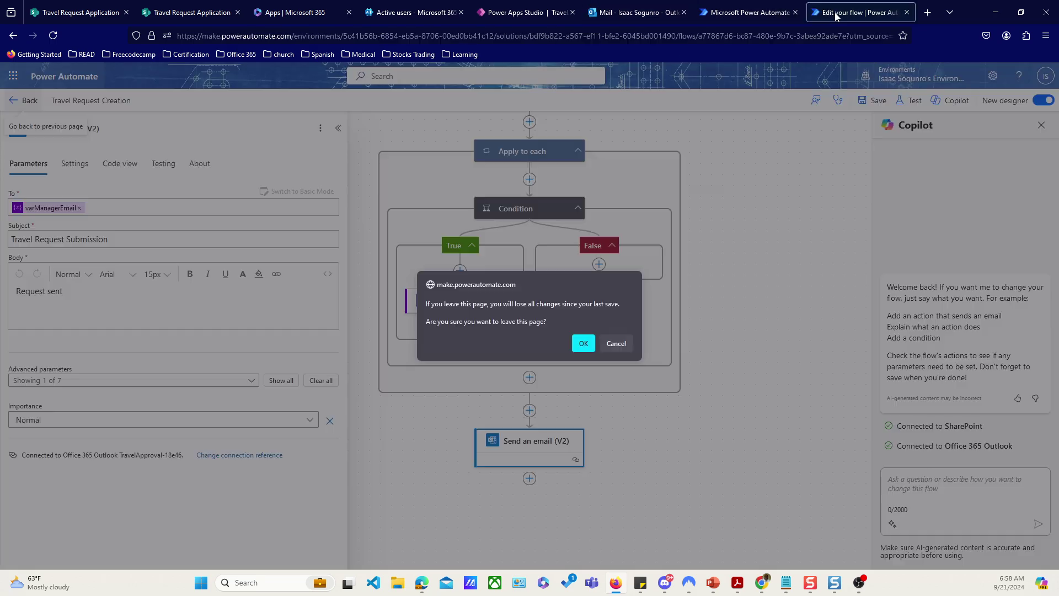
Step: Dismiss the leave-page warning to stay in the flow editor, scrolling to the Send an email (V2) step
{"action": "left_click", "coordinate": [616, 344]}
{"action": "scroll", "coordinate": [685, 309], "scroll_direction": "down", "scroll_amount": 2}
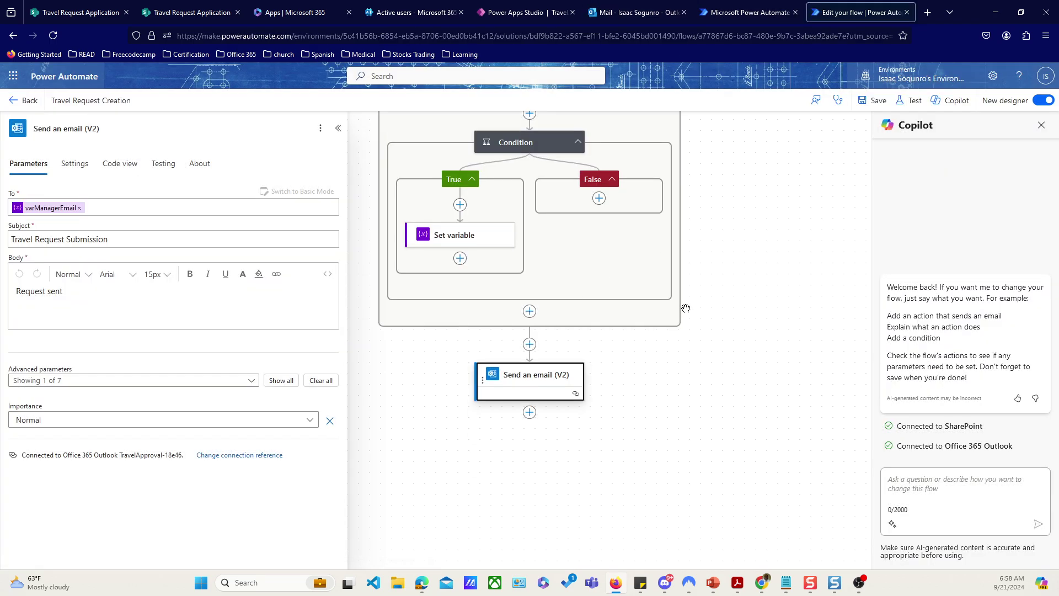
{"action": "scroll", "coordinate": [686, 309], "scroll_direction": "down", "scroll_amount": 2}
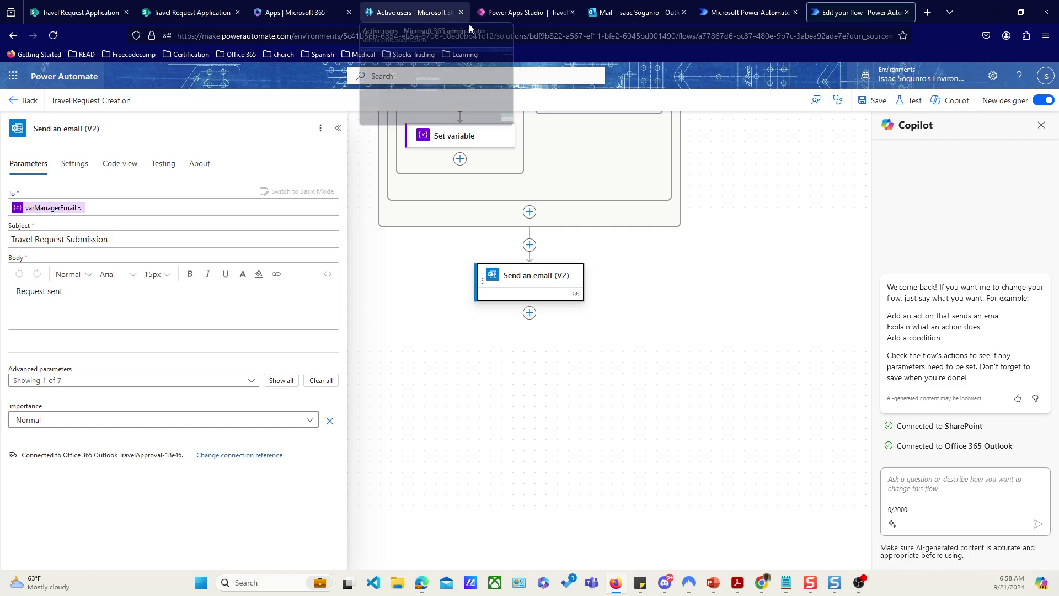
Step: Back in TravelApp, go to ADMIN, exit the preview, and open the ManageApprovers screen
{"action": "left_click", "coordinate": [528, 14]}
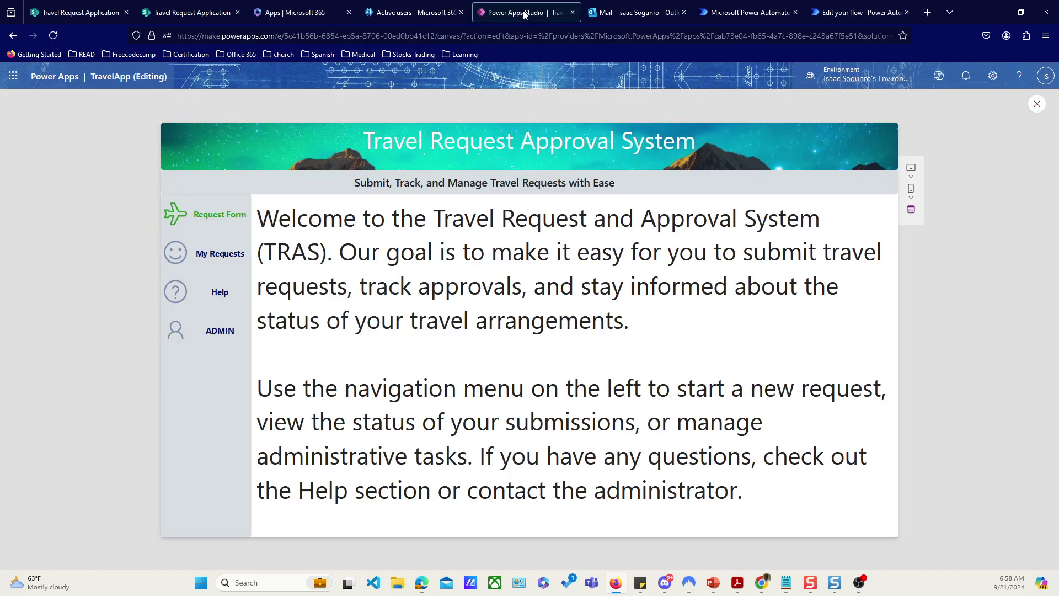
{"action": "left_click", "coordinate": [179, 338]}
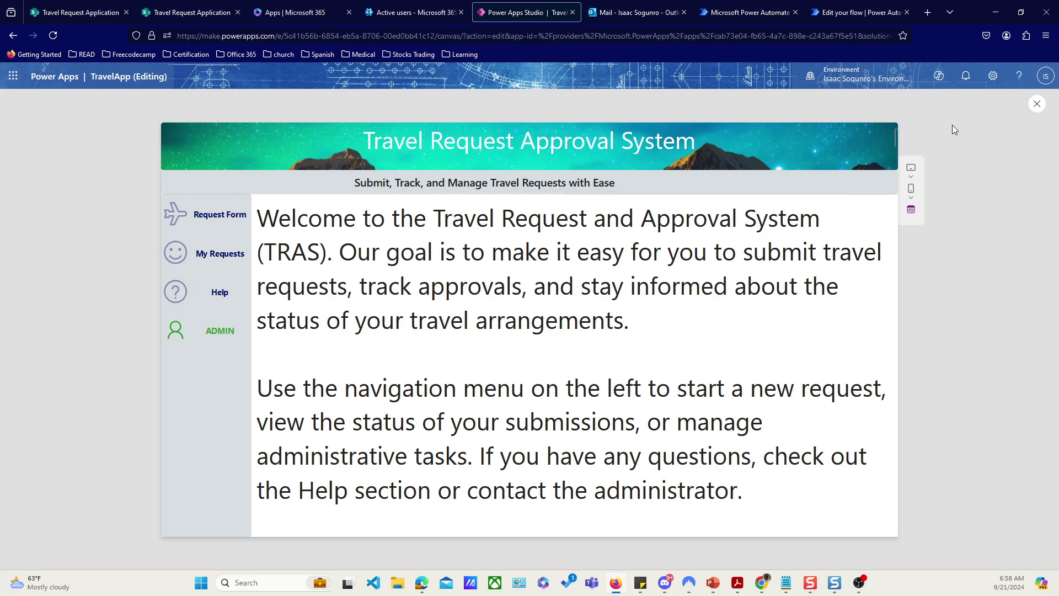
{"action": "key", "text": "Escape"}
{"action": "left_click", "coordinate": [96, 315]}
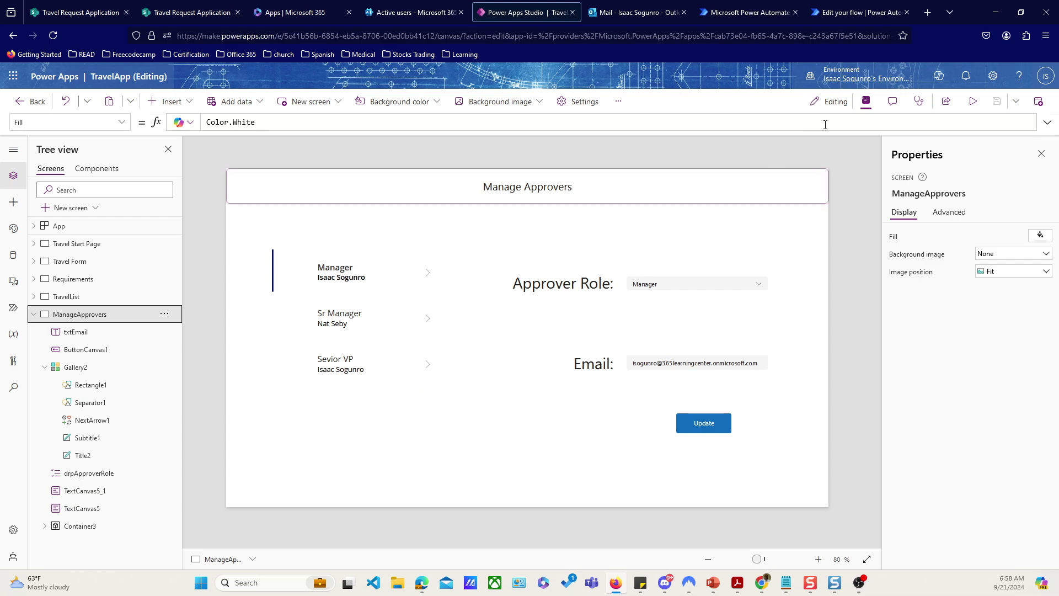
Step: Preview the app and select the Sr Manager approver's email address to copy
{"action": "left_click", "coordinate": [975, 101]}
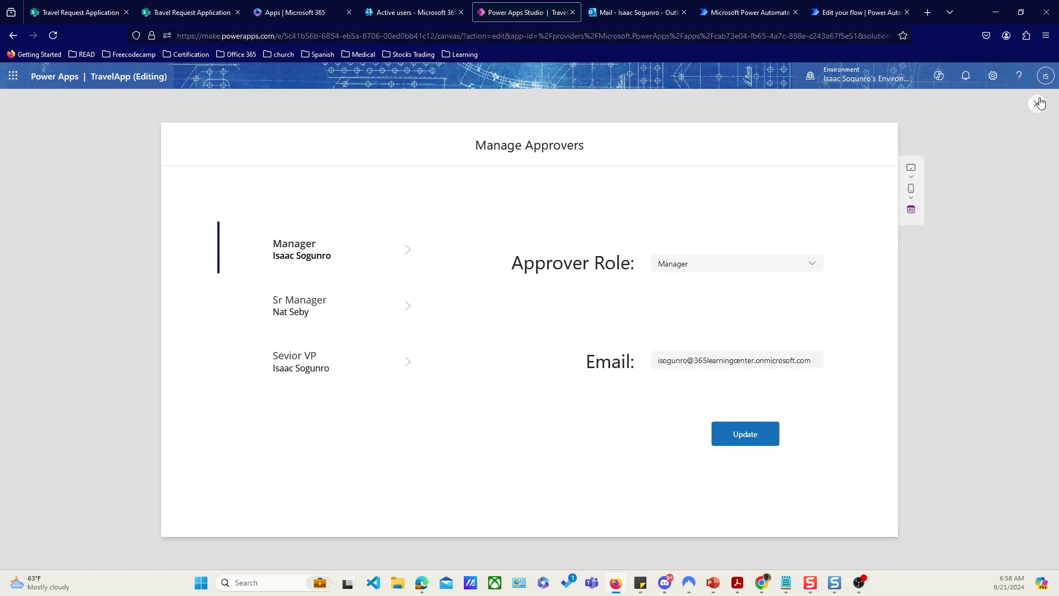
{"action": "left_click", "coordinate": [409, 307]}
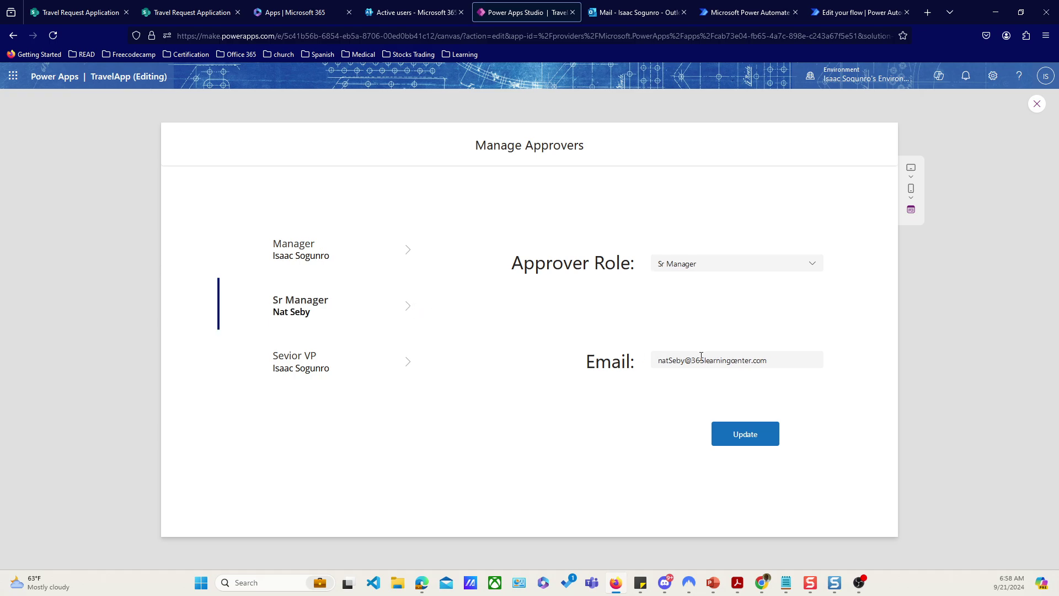
{"action": "double_click", "coordinate": [718, 361]}
{"action": "triple_click", "coordinate": [719, 360]}
{"action": "key", "text": "ctrl+c"}
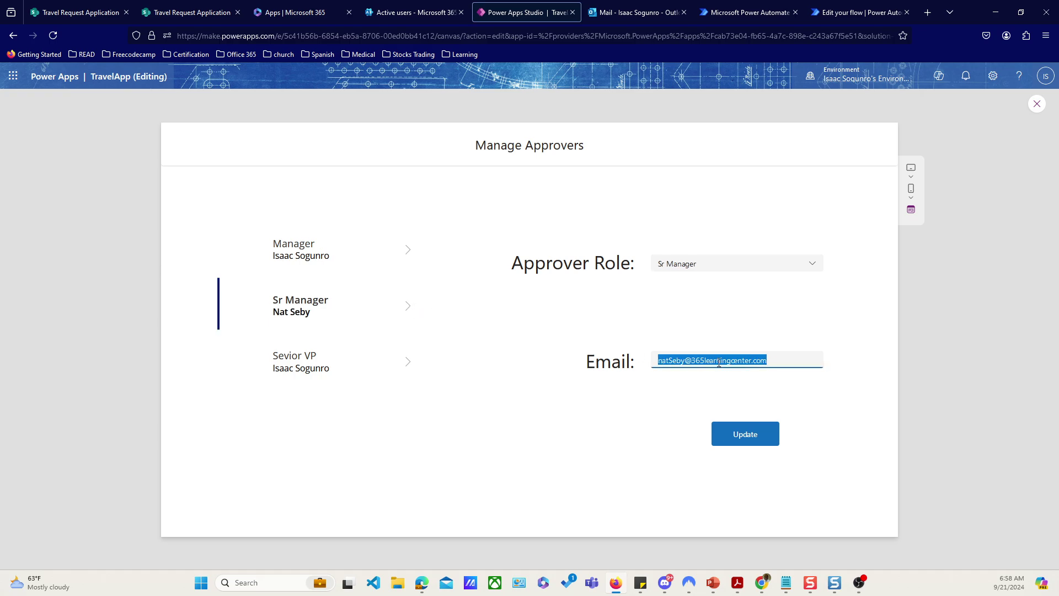
Step: Paste that email into the Manager approver's Email box, Update it, and check the Outlook inbox
{"action": "left_click", "coordinate": [413, 257]}
{"action": "left_click", "coordinate": [689, 359]}
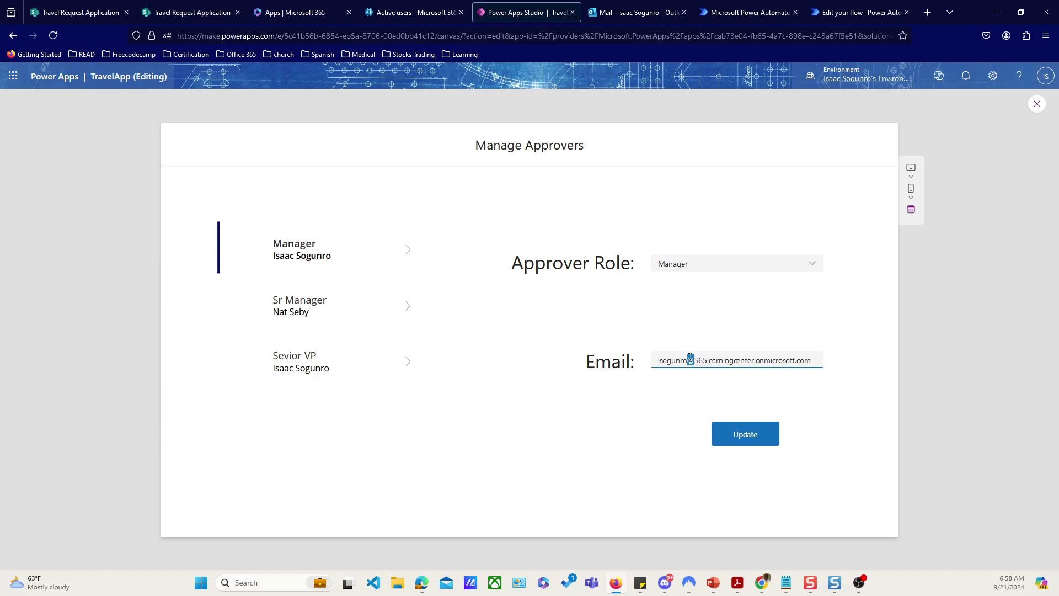
{"action": "triple_click", "coordinate": [690, 359]}
{"action": "key", "text": "ctrl+v"}
{"action": "left_click", "coordinate": [738, 439]}
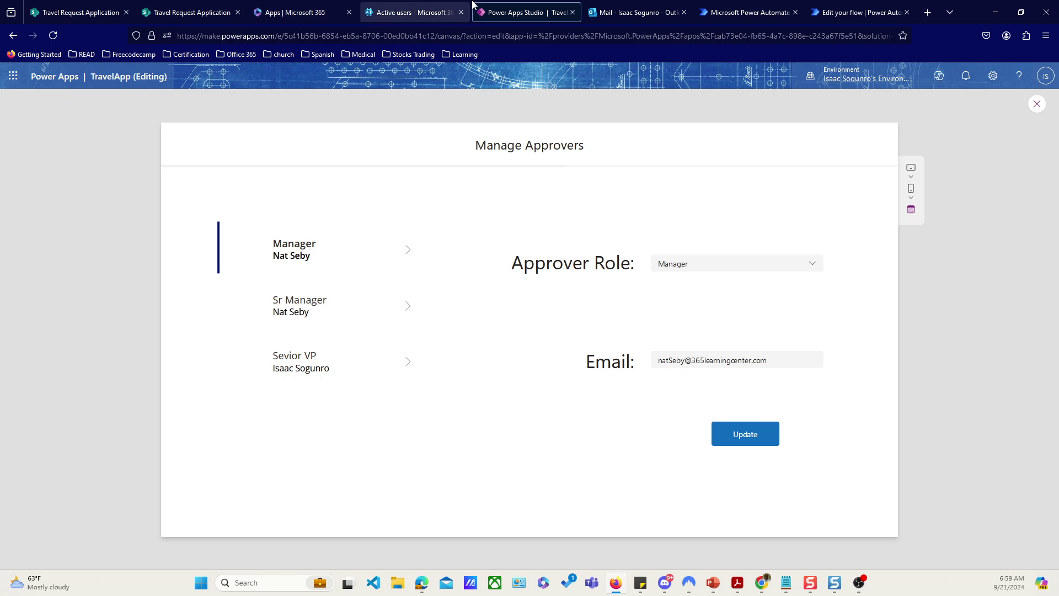
{"action": "left_click", "coordinate": [639, 14]}
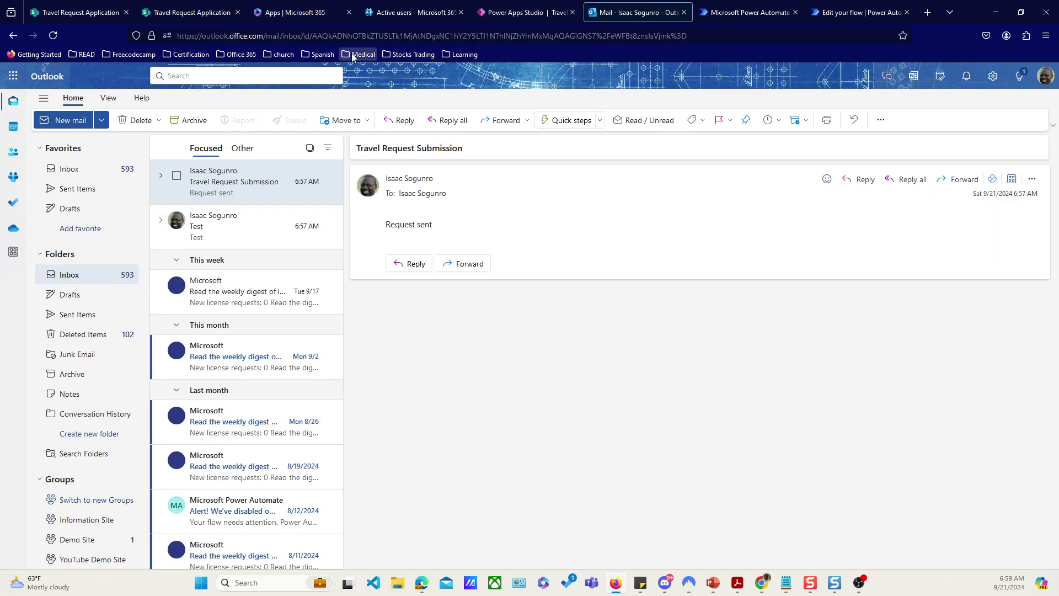
Step: Check the SharePoint Travel Approver Roles list, then return to the TravelApp preview
{"action": "left_click", "coordinate": [193, 15]}
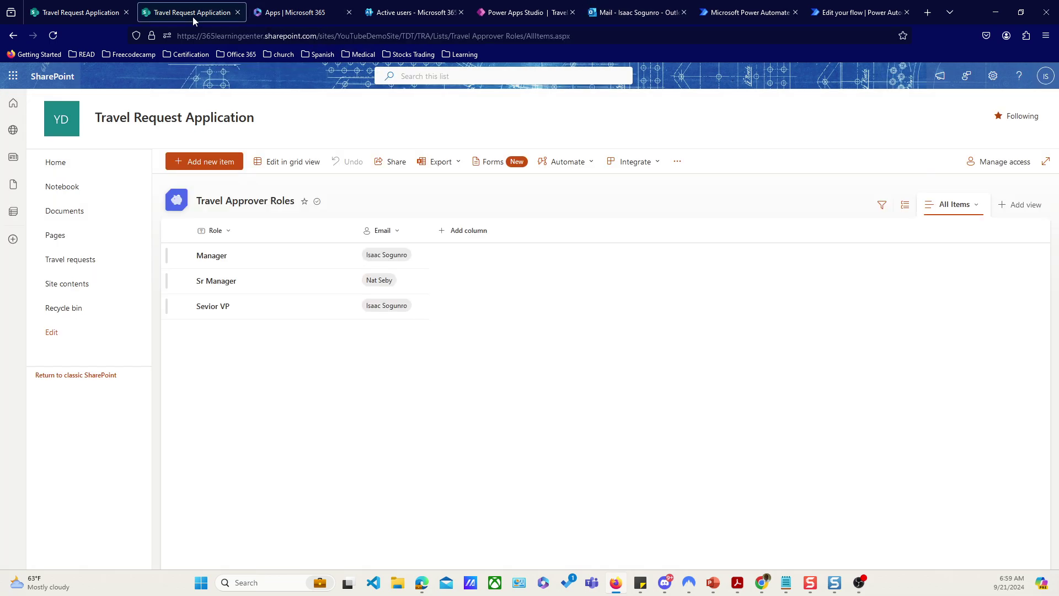
{"action": "left_click", "coordinate": [521, 14]}
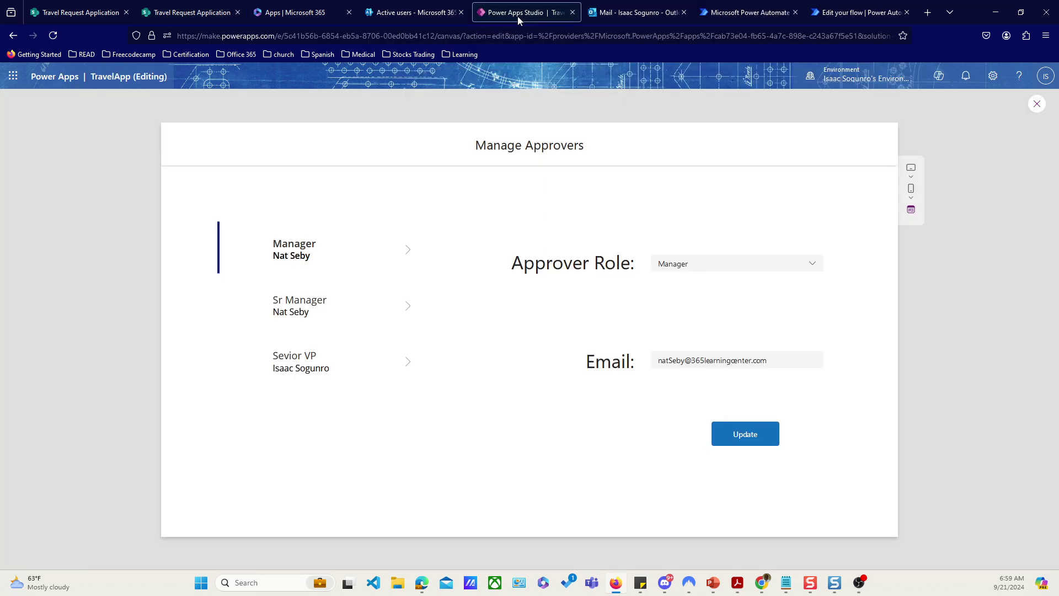
Step: Preview the Travel Form and enter the requester's name, 'Business Trip' title, and R&D department
{"action": "left_click", "coordinate": [1037, 104]}
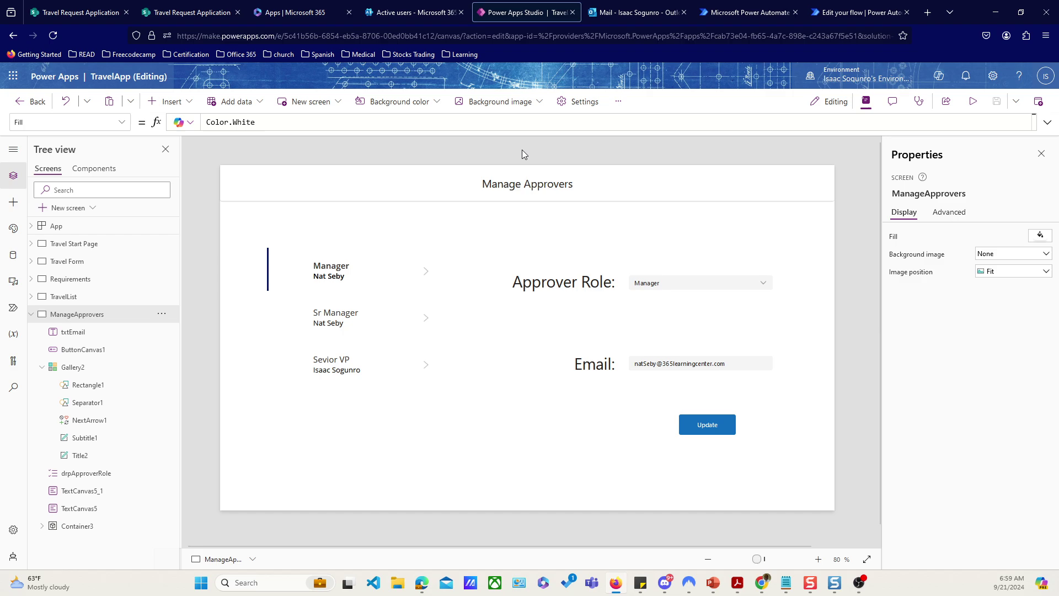
{"action": "left_click", "coordinate": [66, 263]}
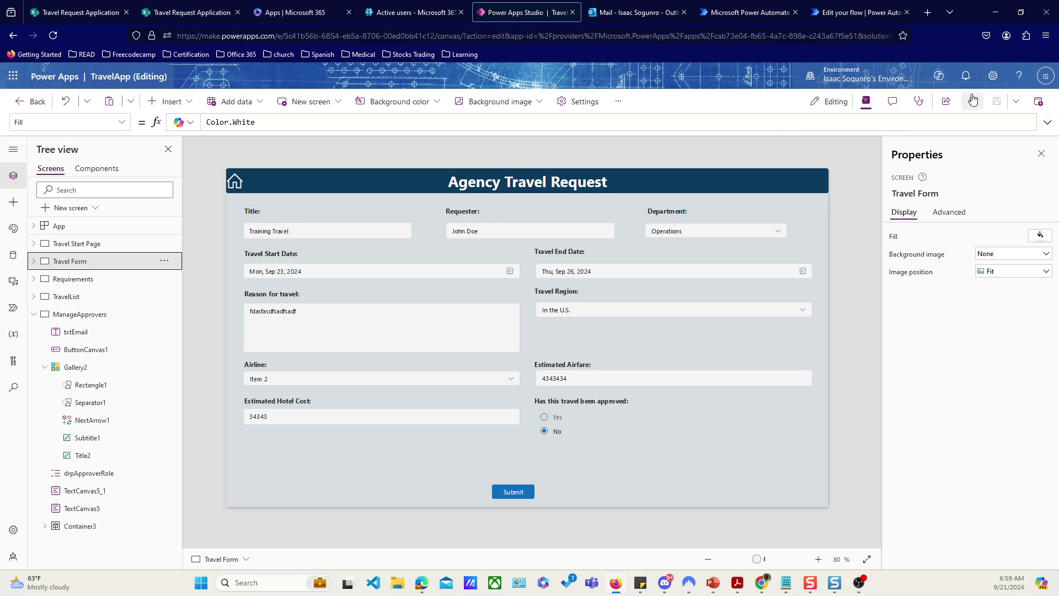
{"action": "left_click", "coordinate": [945, 111]}
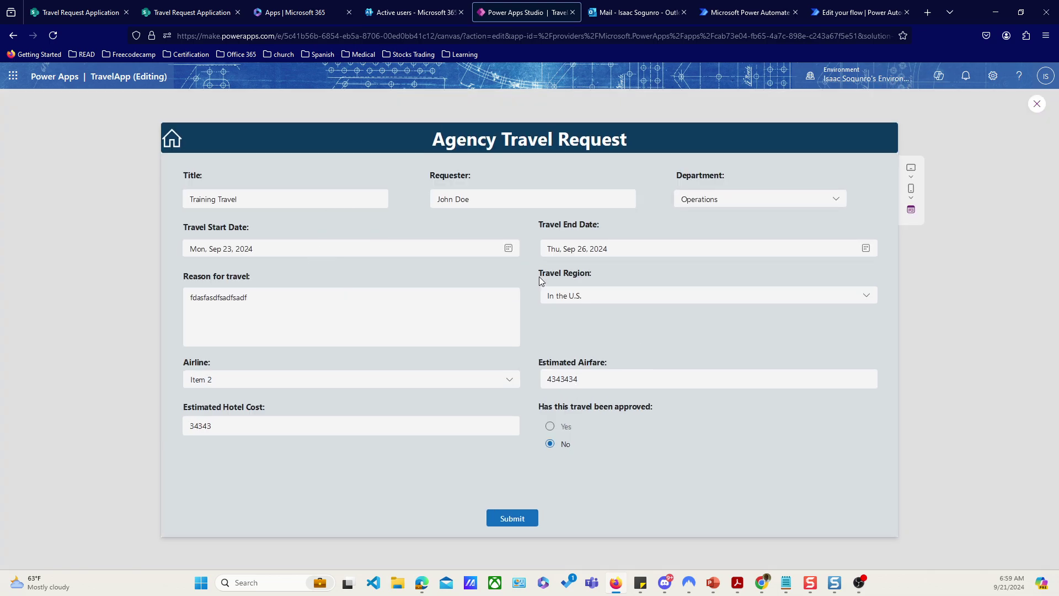
{"action": "left_click", "coordinate": [263, 196]}
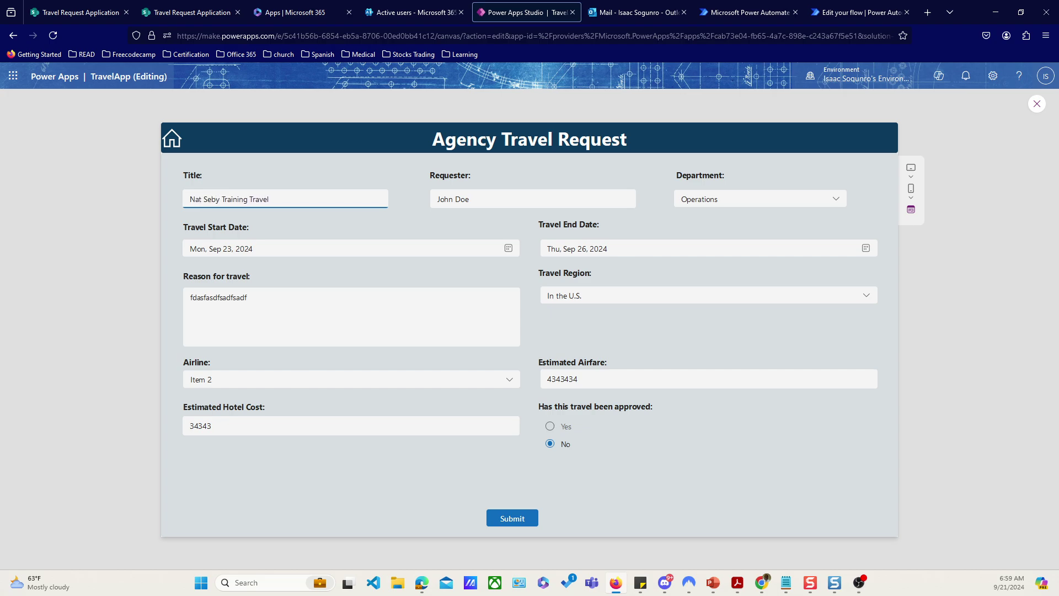
{"action": "left_click_drag", "start_coordinate": [488, 199], "coordinate": [378, 203]}
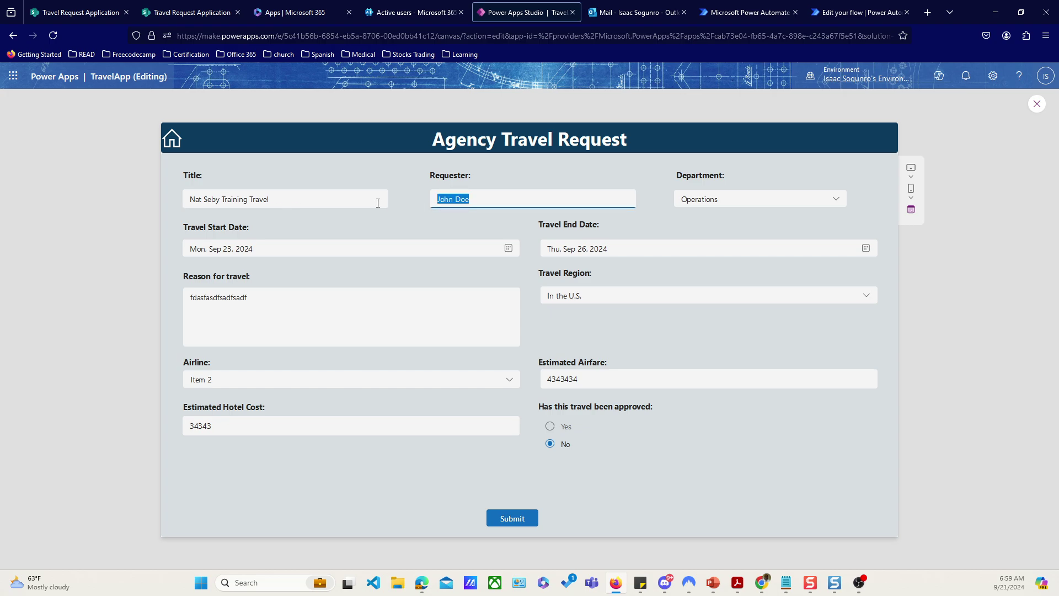
{"action": "left_click_drag", "start_coordinate": [309, 202], "coordinate": [231, 200]}
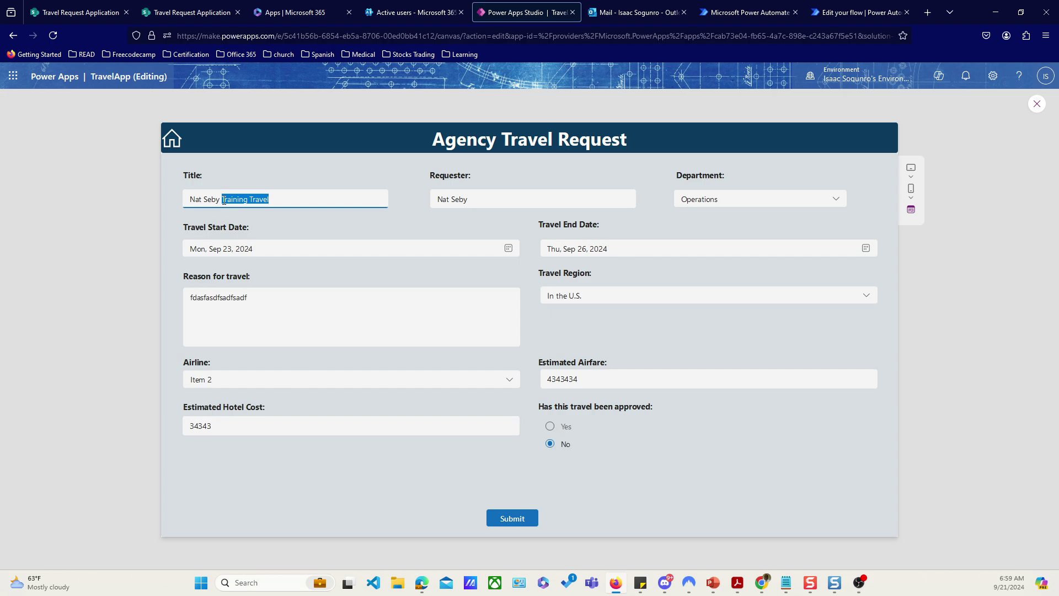
{"action": "type", "text": "Business Trip"}
{"action": "left_click", "coordinate": [736, 200]}
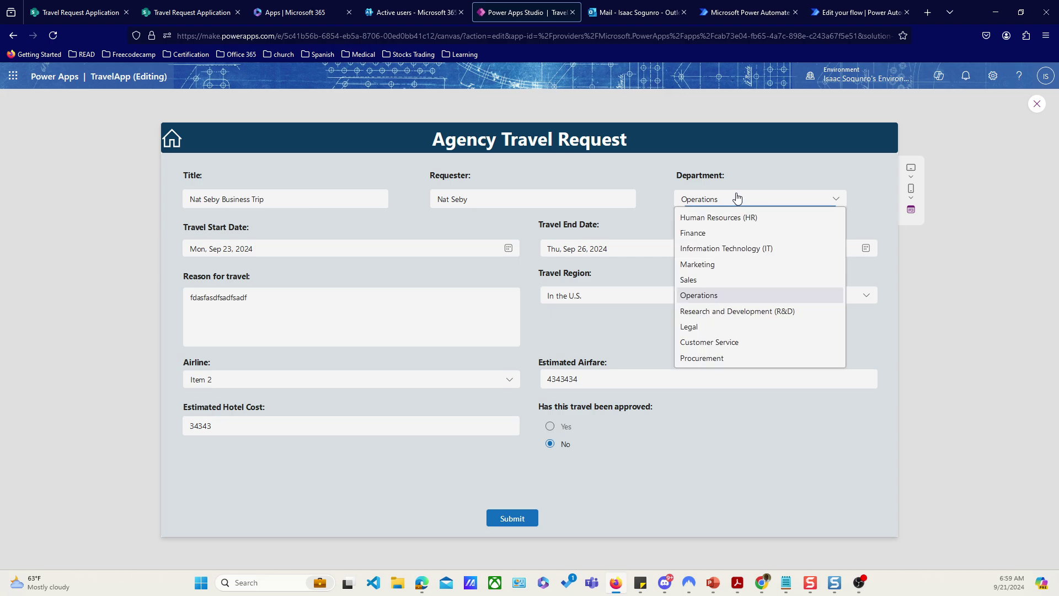
{"action": "left_click", "coordinate": [711, 312]}
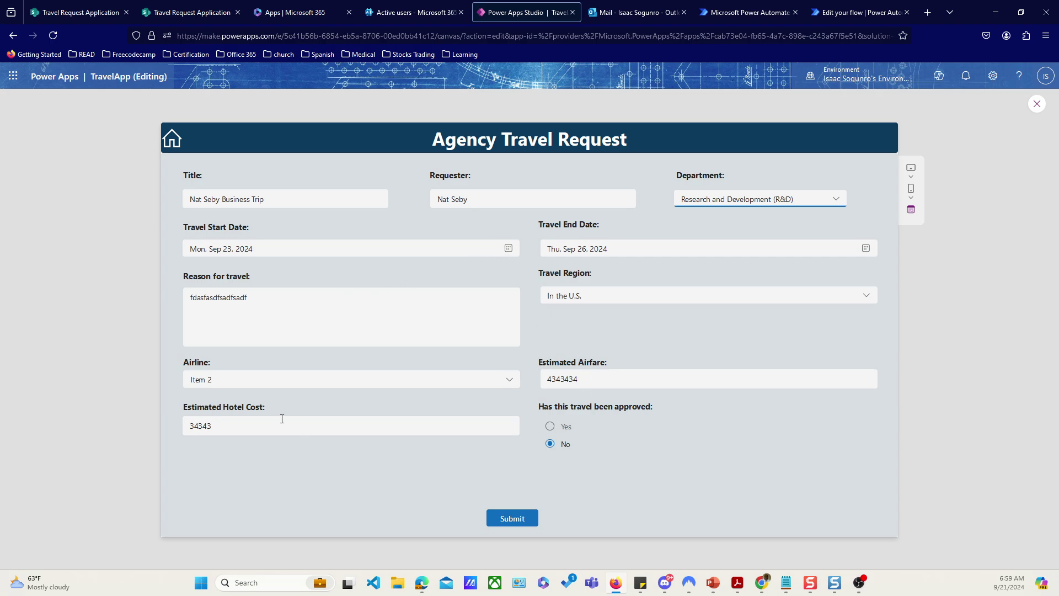
Step: Enter hotel cost 1450 and airfare 450, mark the trip approved, and submit the request
{"action": "double_click", "coordinate": [320, 421]}
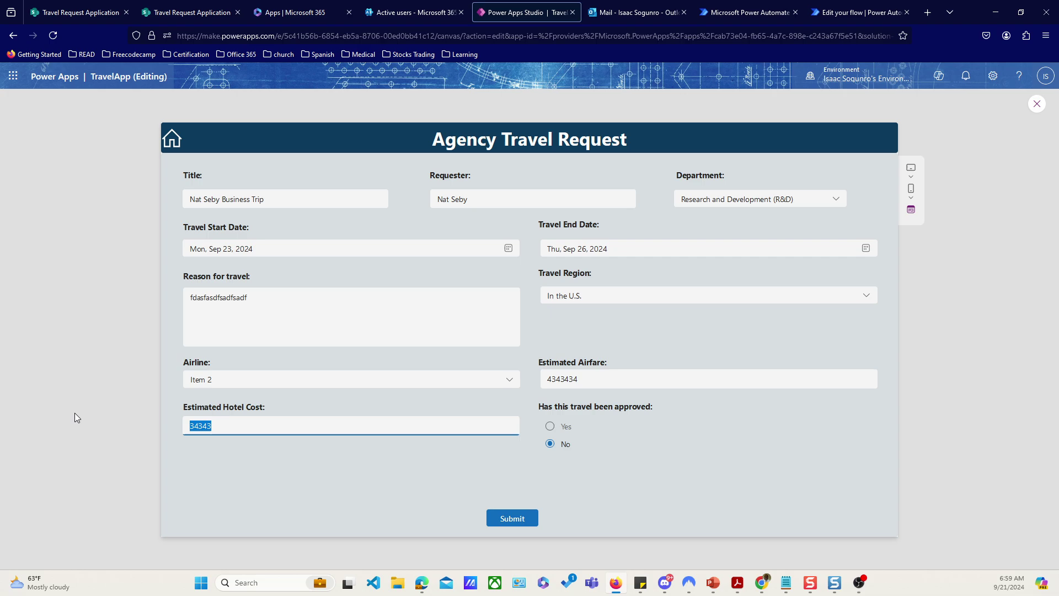
{"action": "type", "text": "145"}
{"action": "double_click", "coordinate": [681, 381]}
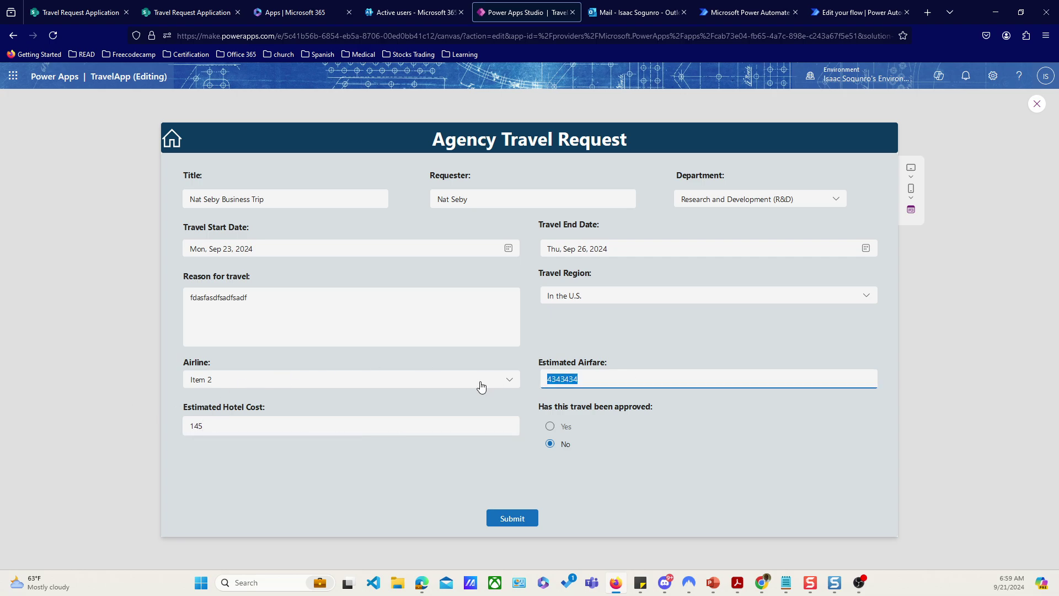
{"action": "type", "text": "450"}
{"action": "left_click", "coordinate": [324, 426]}
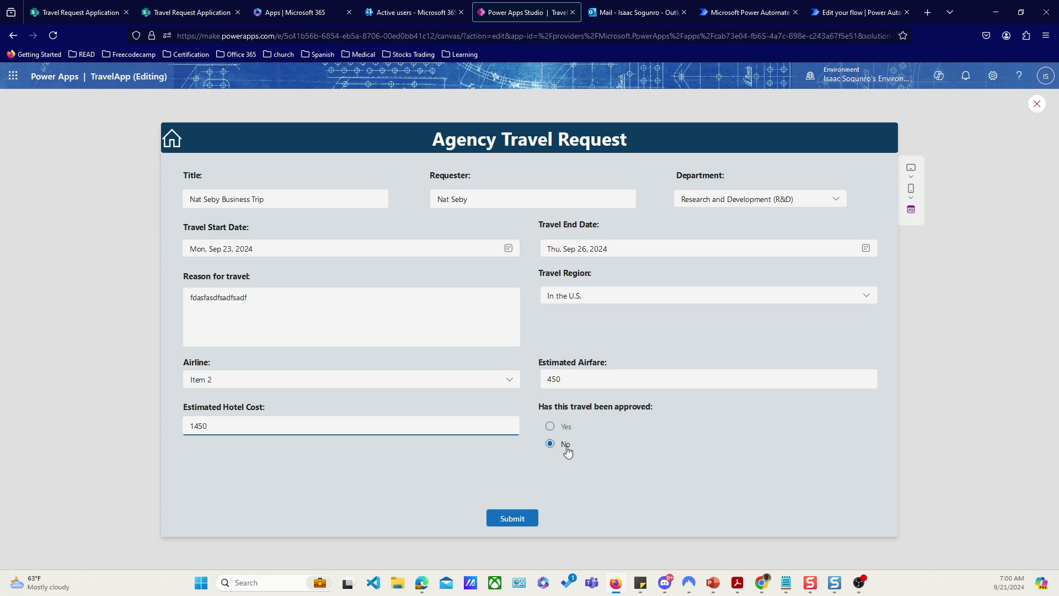
{"action": "left_click", "coordinate": [550, 426]}
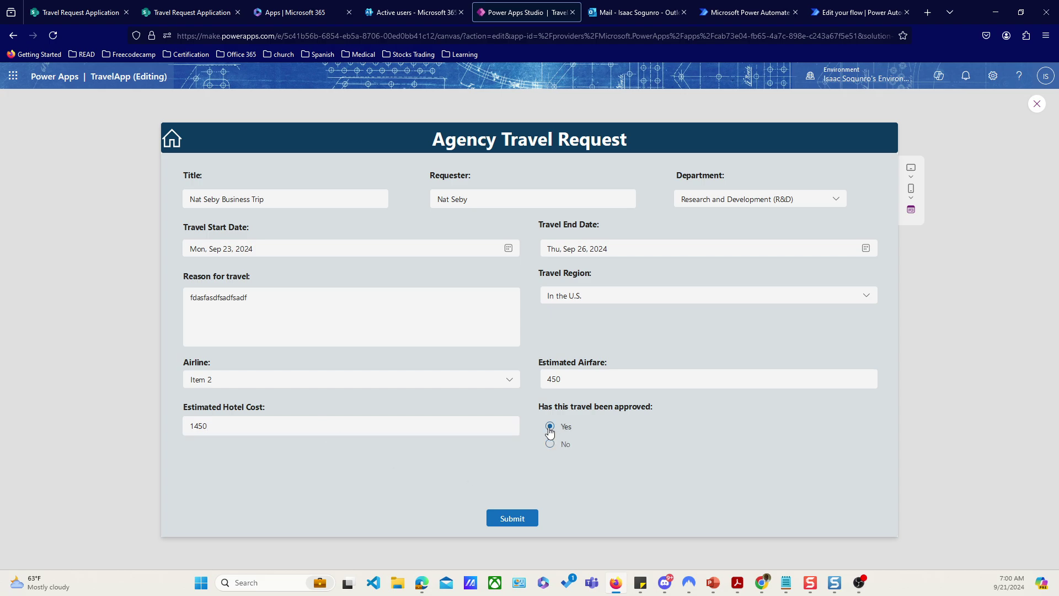
{"action": "left_click", "coordinate": [513, 519]}
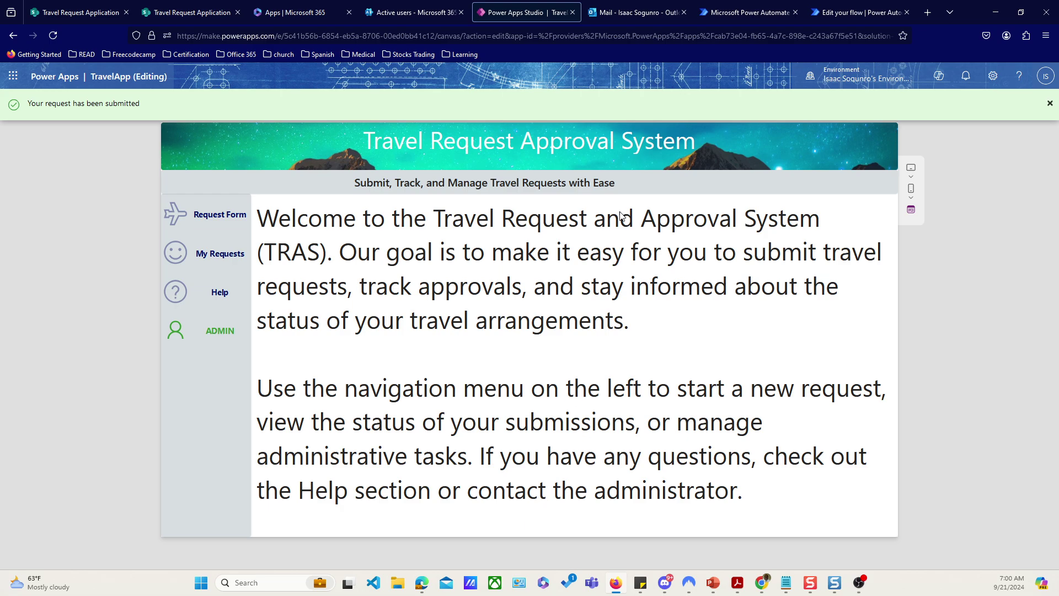
Step: Check the Outlook inbox, then bring the SharePoint Travel Request Application window in front
{"action": "left_click", "coordinate": [629, 21]}
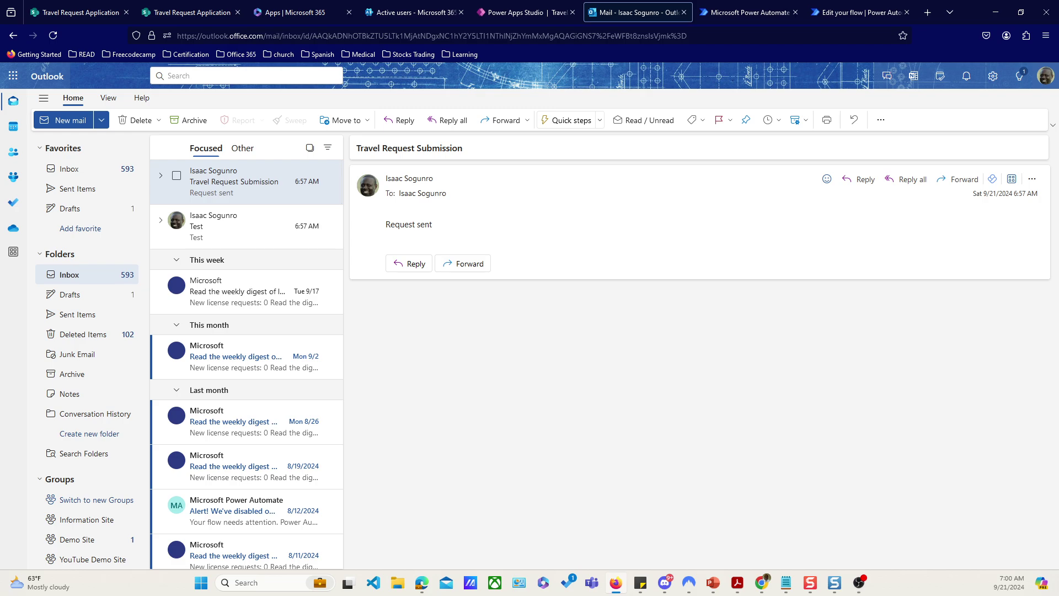
{"action": "key", "text": "alt+Tab"}
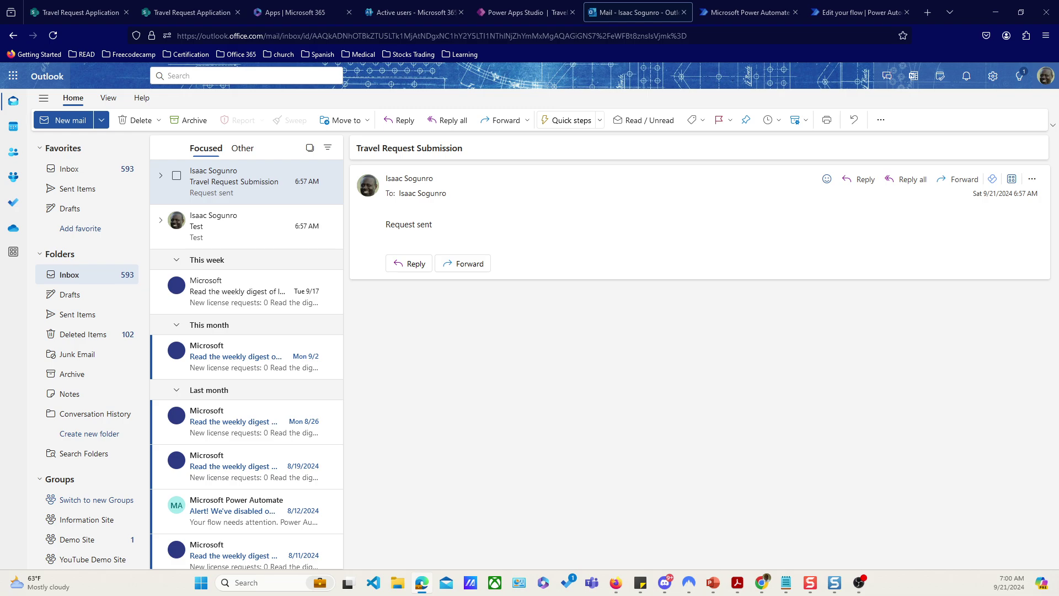
{"action": "left_click_drag", "start_coordinate": [0, 27], "coordinate": [663, 26]}
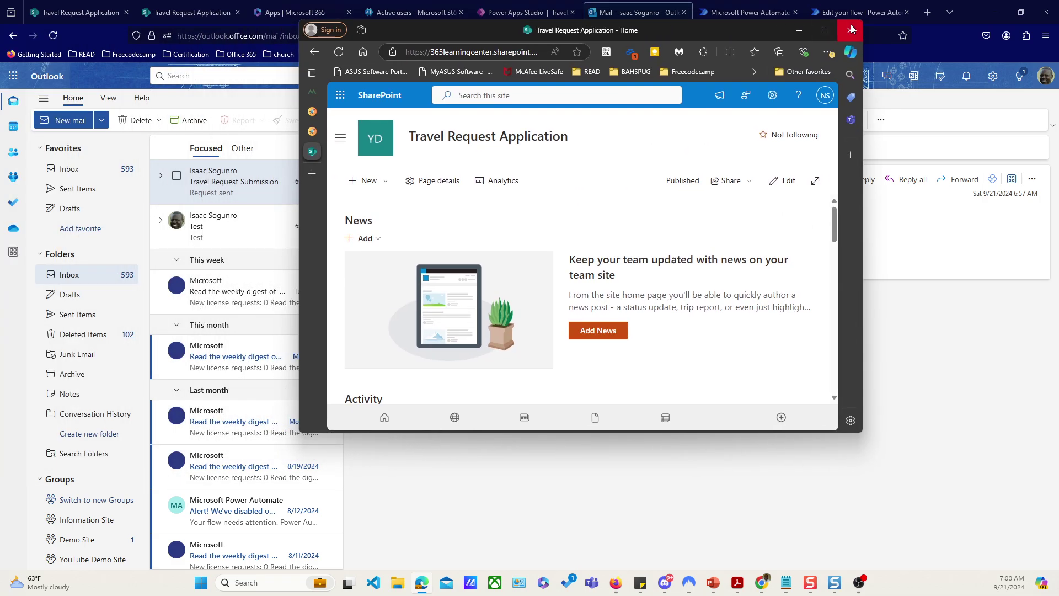
Step: Maximize the SharePoint window, open the second account's Outlook, read the Travel Request Submission email, then minimize it
{"action": "left_click", "coordinate": [825, 30]}
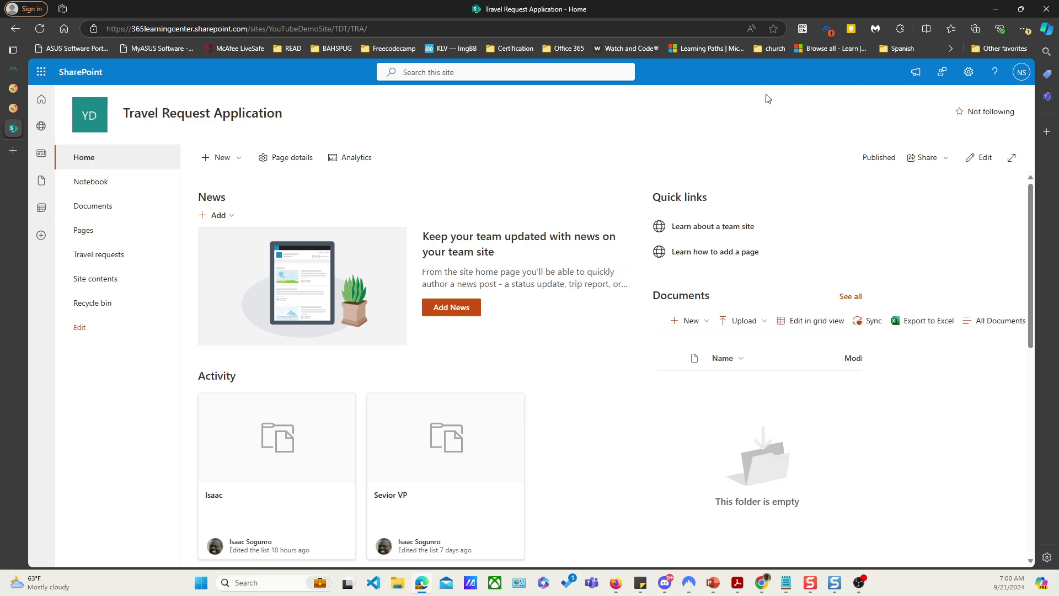
{"action": "left_click", "coordinate": [41, 72]}
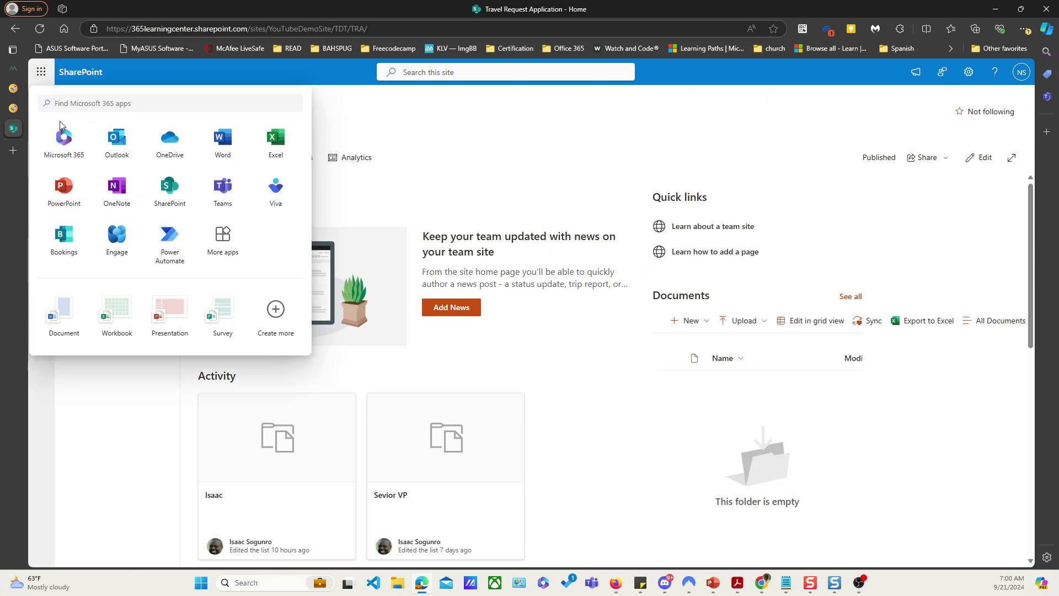
{"action": "left_click", "coordinate": [104, 145]}
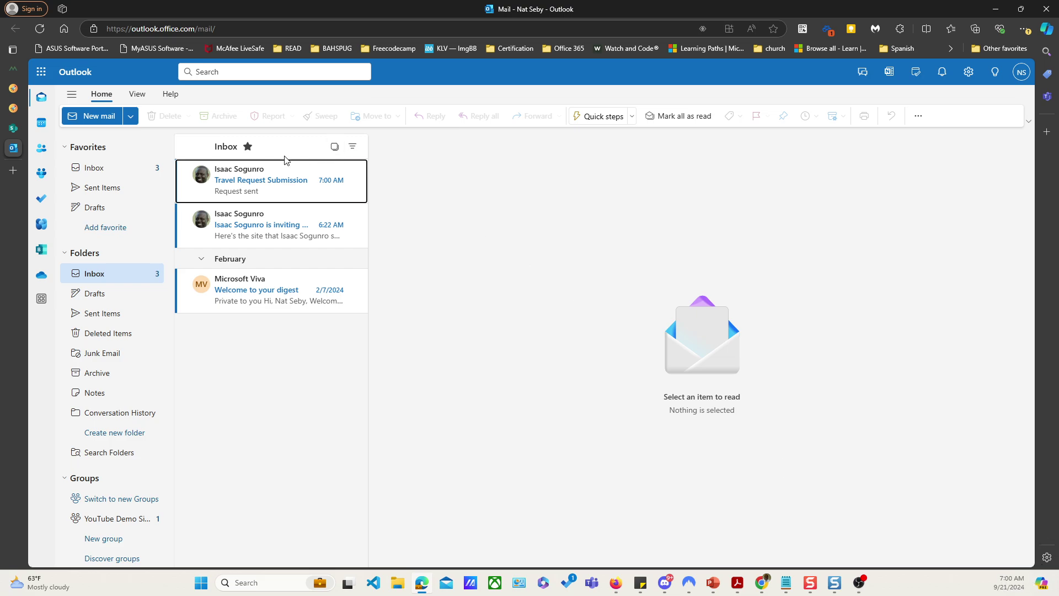
{"action": "left_click", "coordinate": [245, 186]}
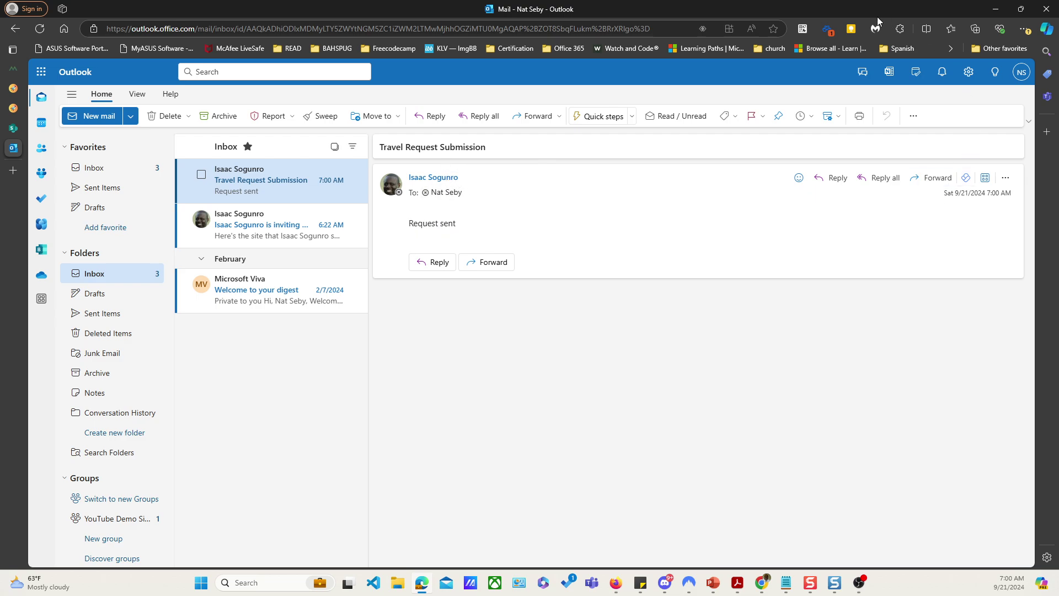
{"action": "key", "text": "super+Down"}
{"action": "key", "text": "super+Down"}
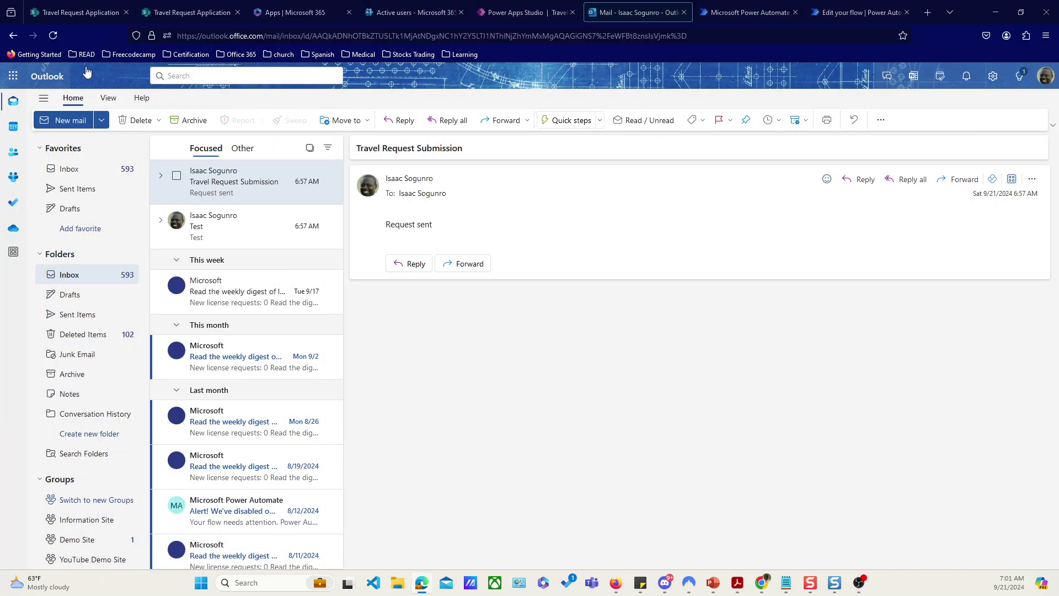
Step: Read the new Test message in Outlook, then return to the TravelApp preview in Power Apps
{"action": "left_click", "coordinate": [858, 13]}
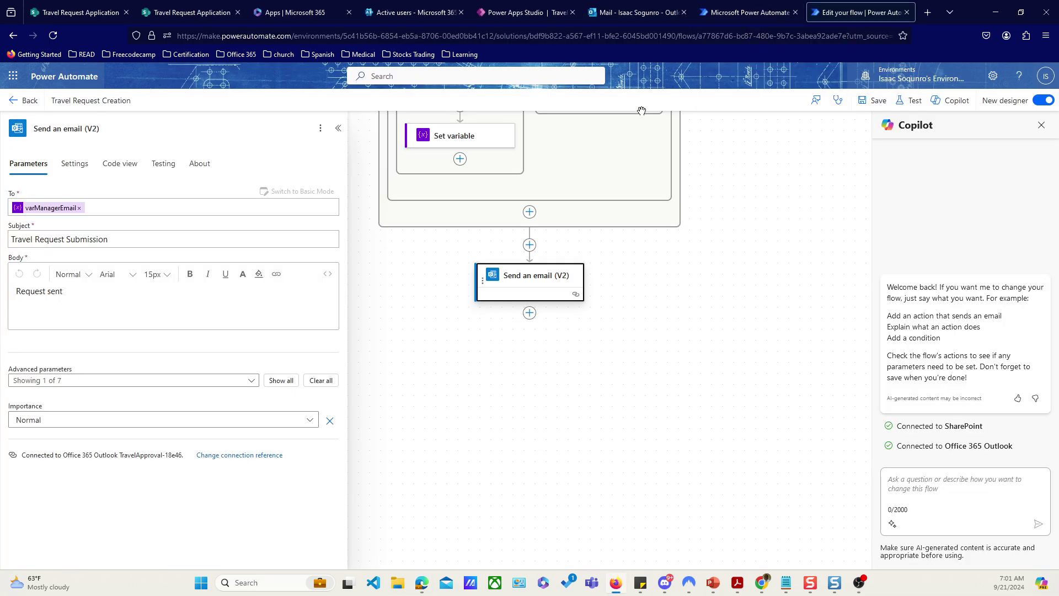
{"action": "left_click", "coordinate": [504, 13]}
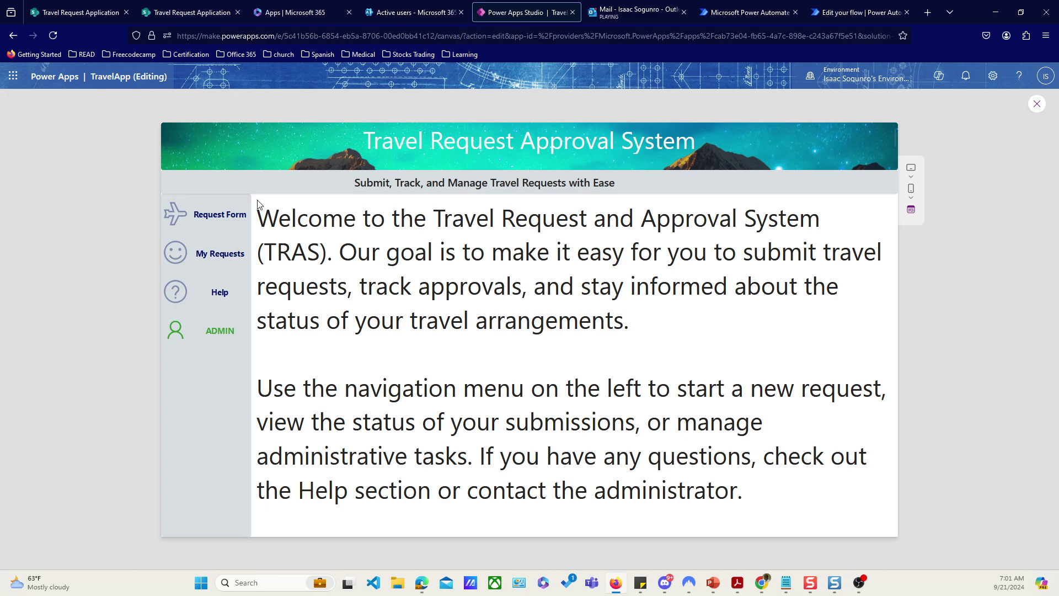
{"action": "left_click", "coordinate": [627, 12]}
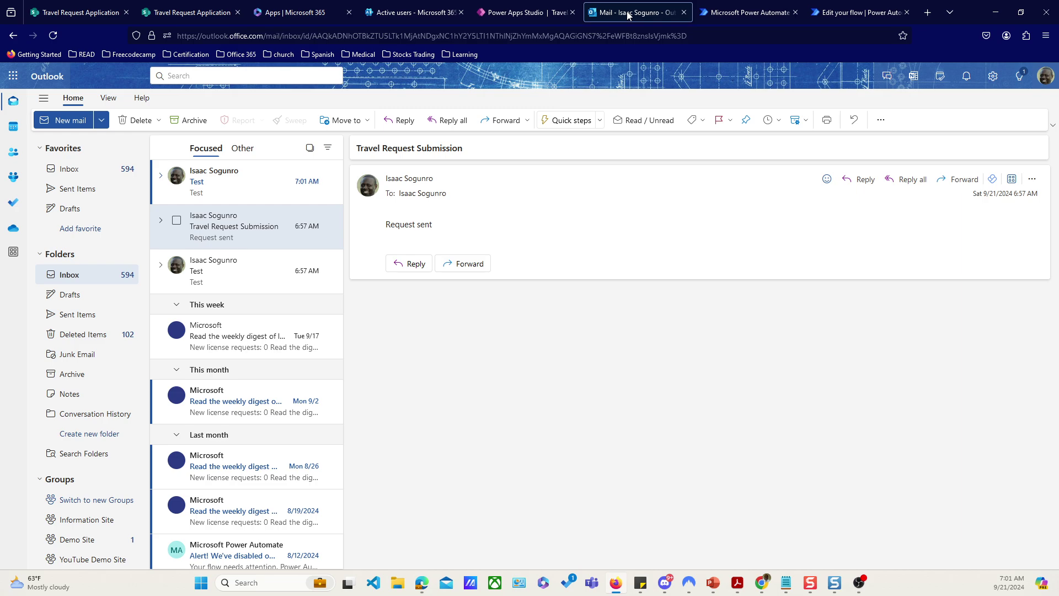
{"action": "left_click", "coordinate": [242, 177]}
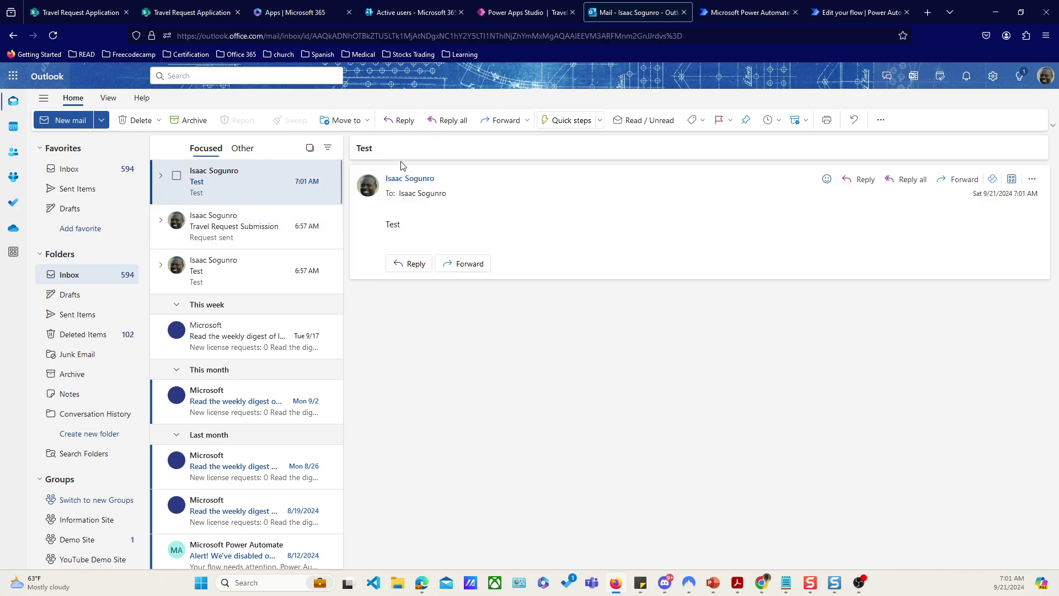
{"action": "left_click", "coordinate": [498, 18]}
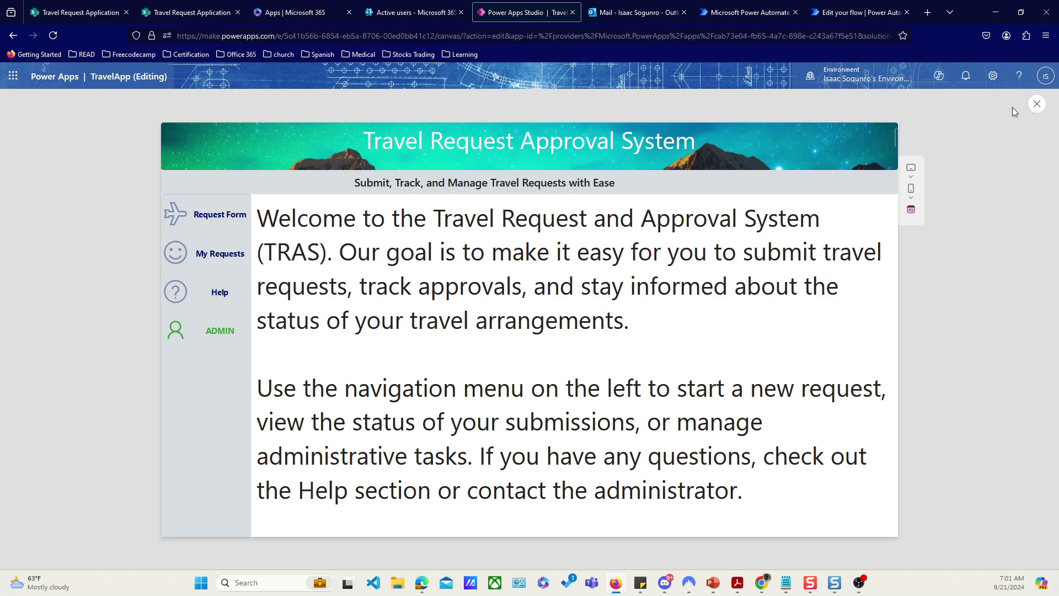
Step: Close the app preview and select the ManageApprovers screen in Tree view
{"action": "left_click", "coordinate": [1036, 105]}
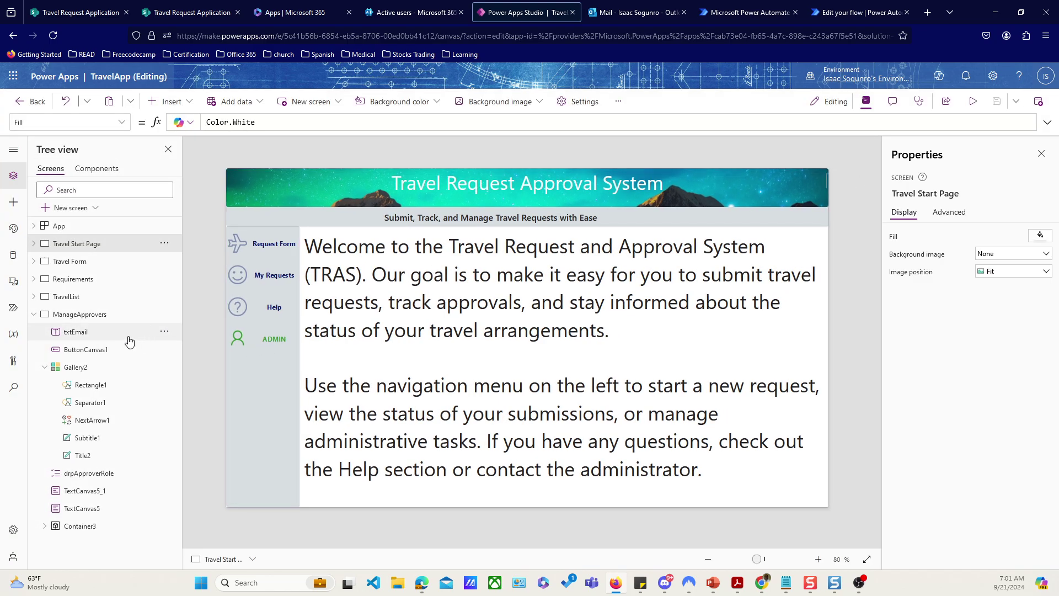
{"action": "left_click", "coordinate": [86, 316]}
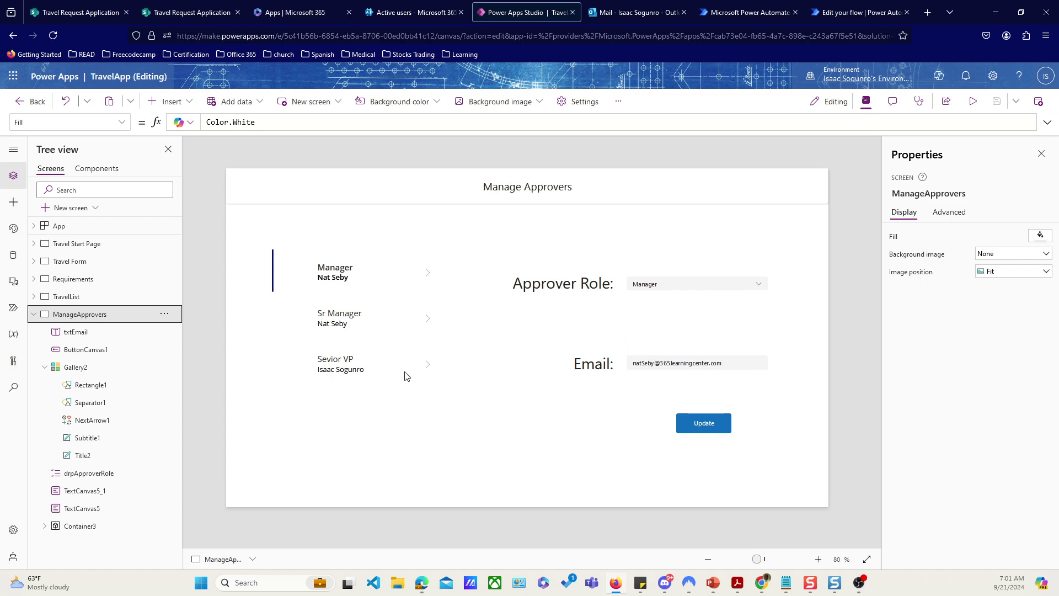
Step: Return to the flow editor and inspect the Get items step's Title eq 'Manager' filter query
{"action": "left_click", "coordinate": [844, 12]}
{"action": "scroll", "coordinate": [707, 280], "scroll_direction": "up", "scroll_amount": 8}
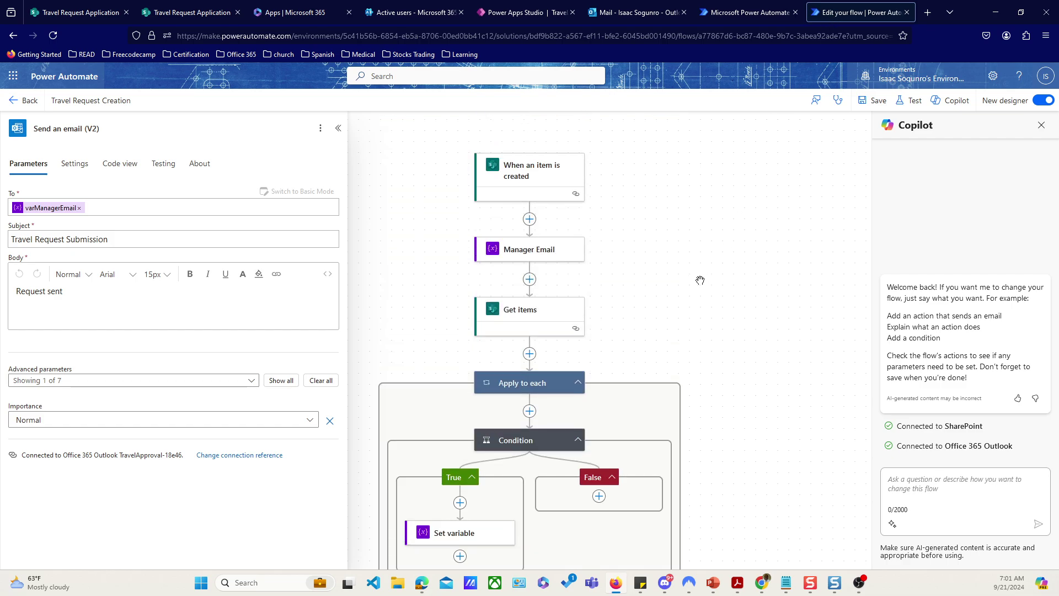
{"action": "scroll", "coordinate": [513, 209], "scroll_direction": "down", "scroll_amount": 1}
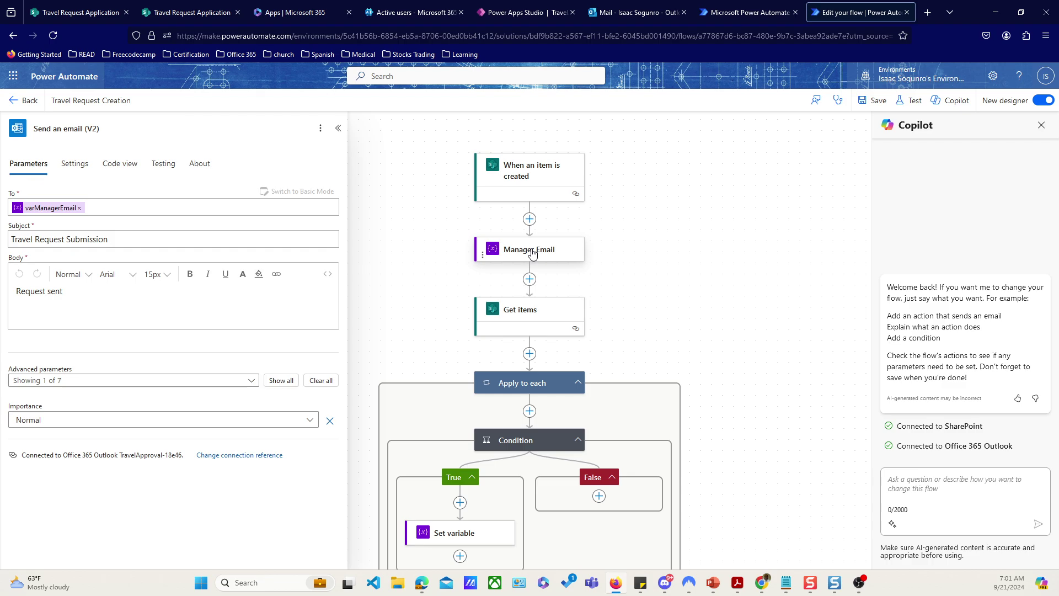
{"action": "scroll", "coordinate": [532, 253], "scroll_direction": "down", "scroll_amount": 1}
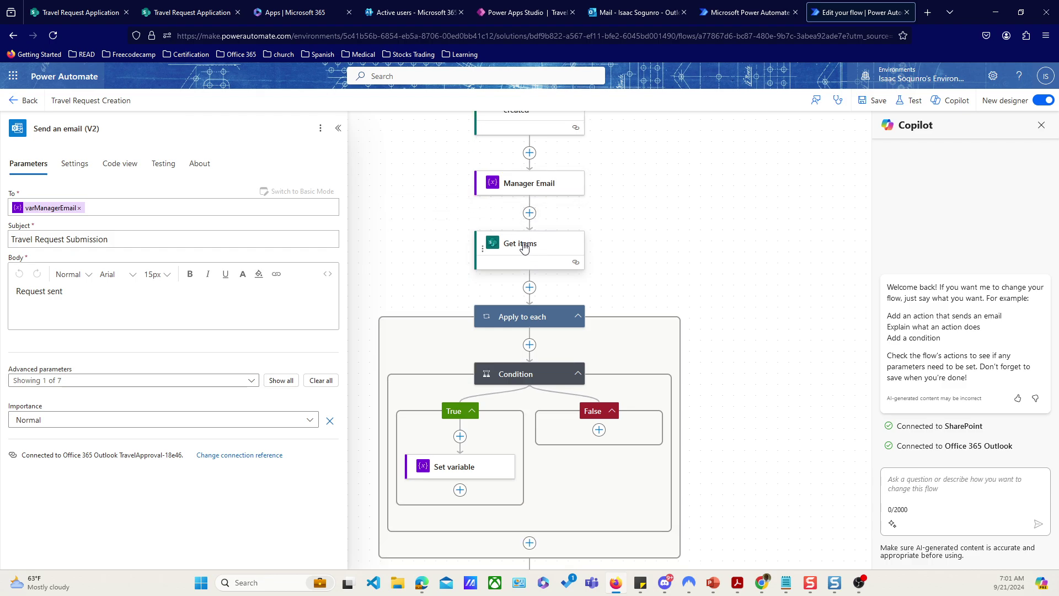
{"action": "left_click", "coordinate": [524, 245]}
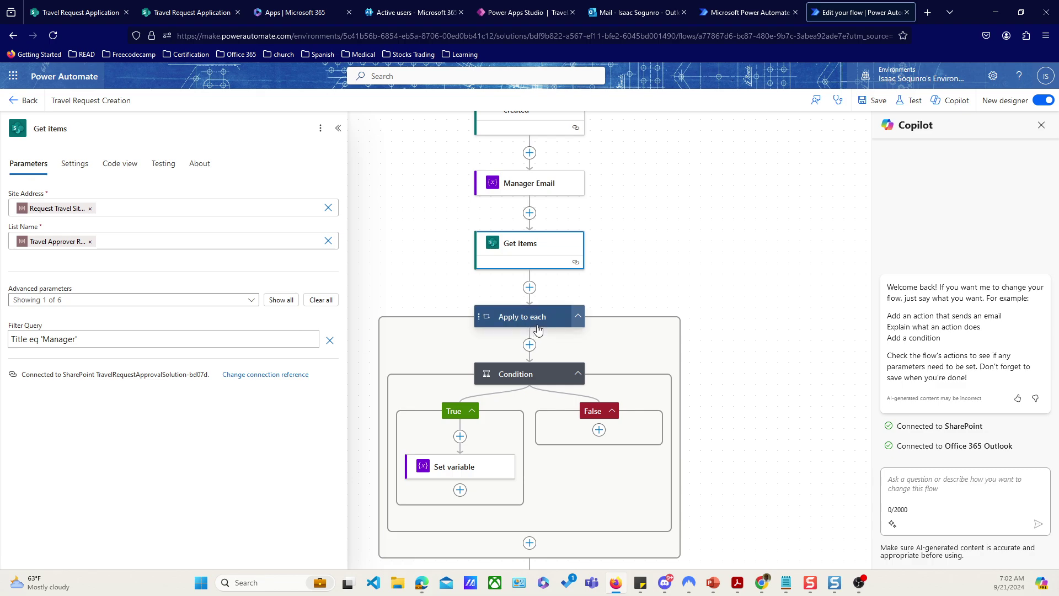
{"action": "scroll", "coordinate": [489, 450], "scroll_direction": "down", "scroll_amount": 1}
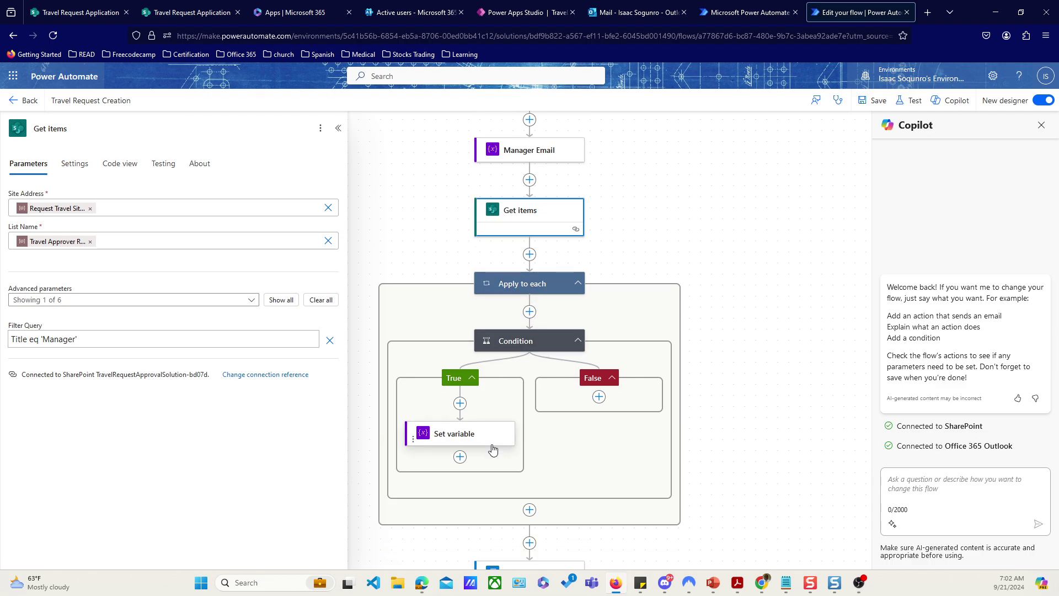